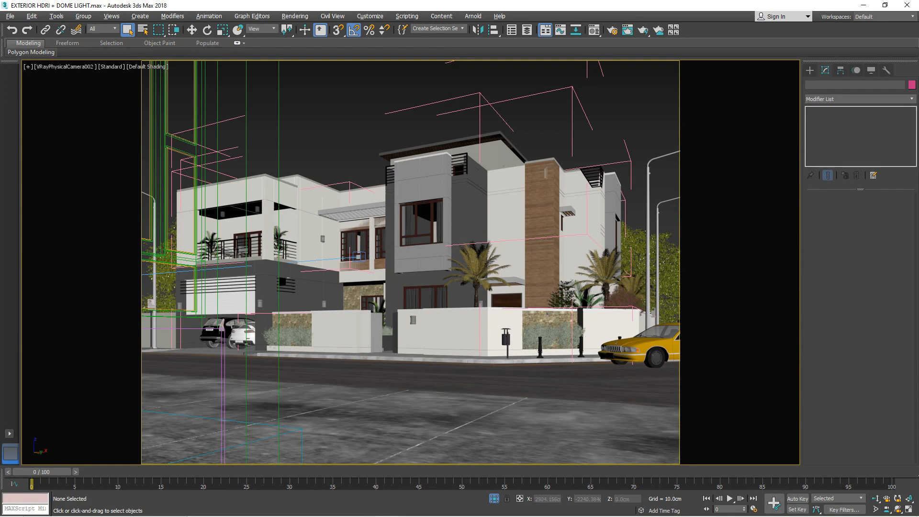
- Create a Dome-type VRayLight in the maximized Top view, in the empty area east of the buildings
key(alt+w)
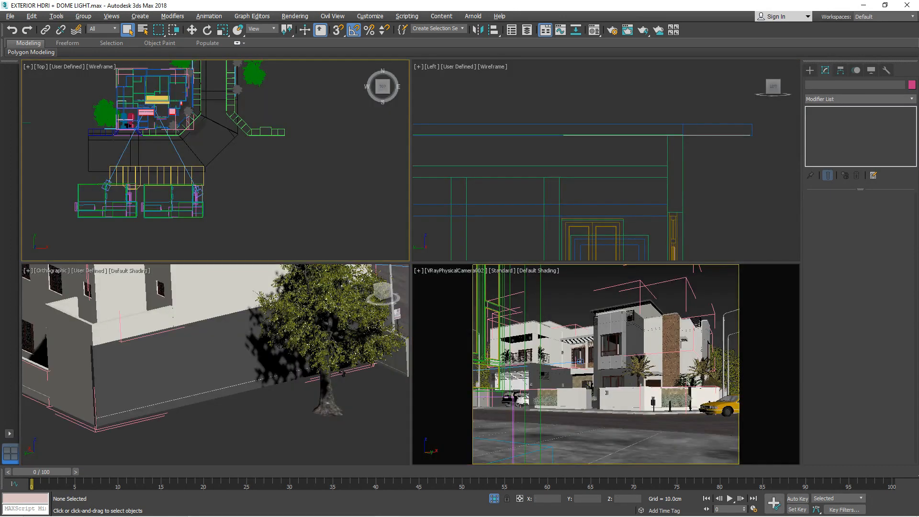
key(alt+w)
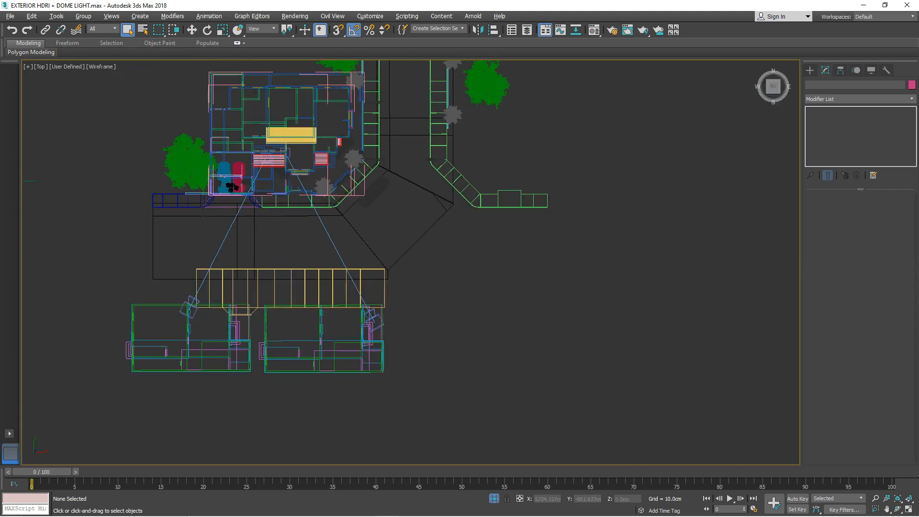
click(810, 70)
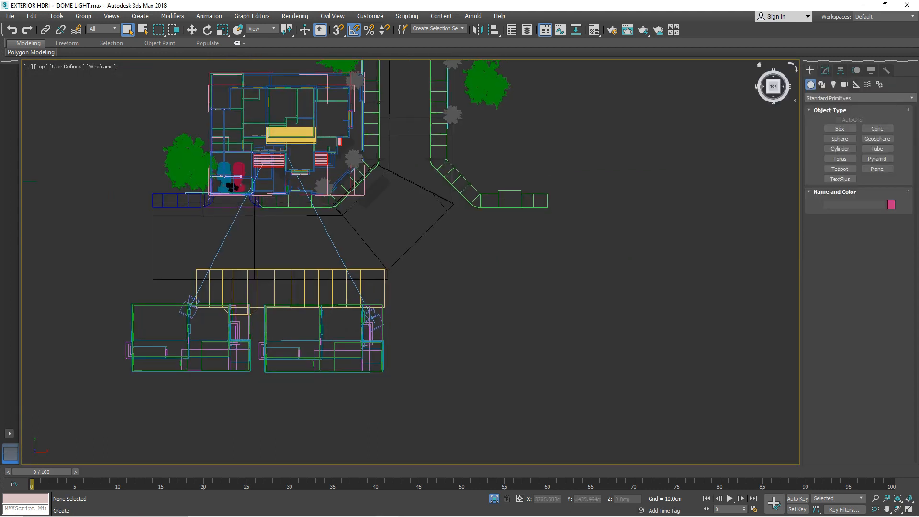
click(856, 98)
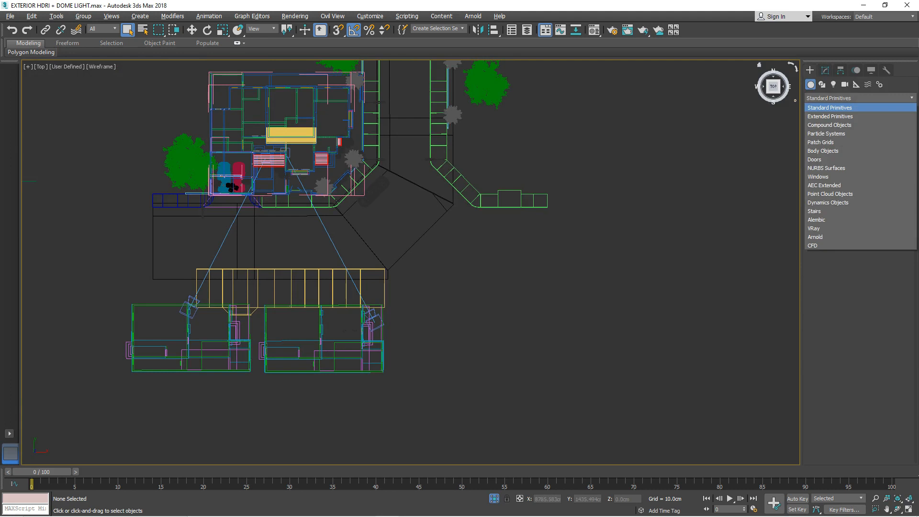
key(Escape)
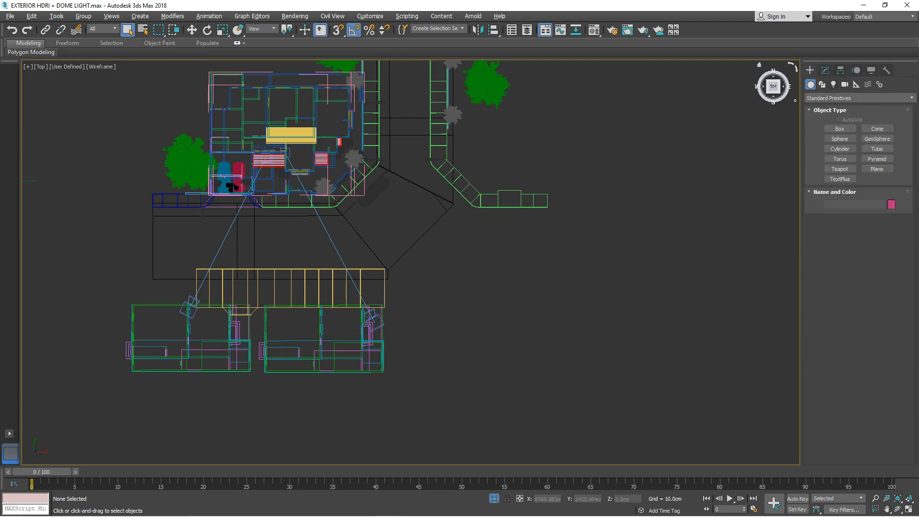
click(833, 84)
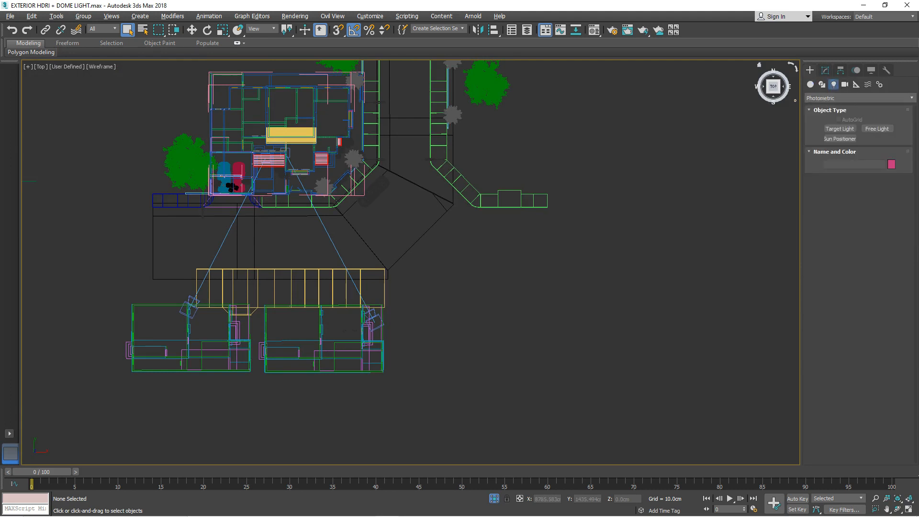
click(856, 98)
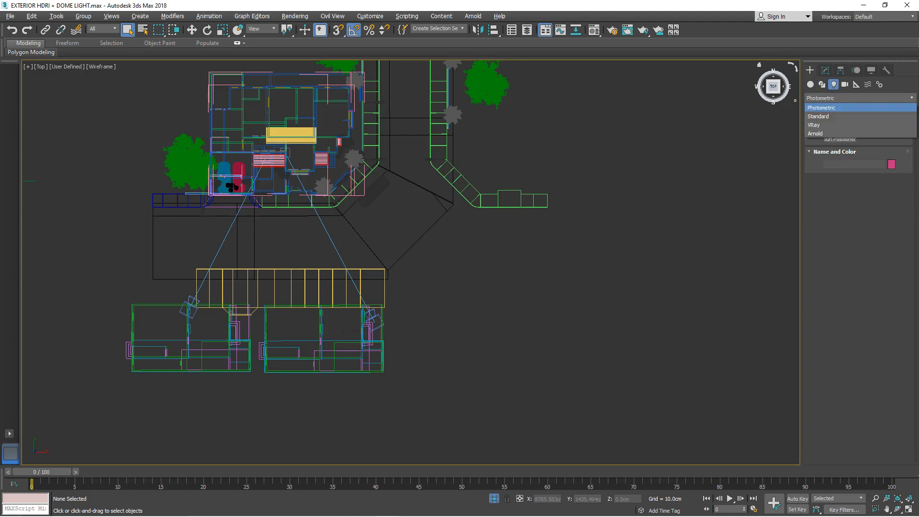
click(833, 125)
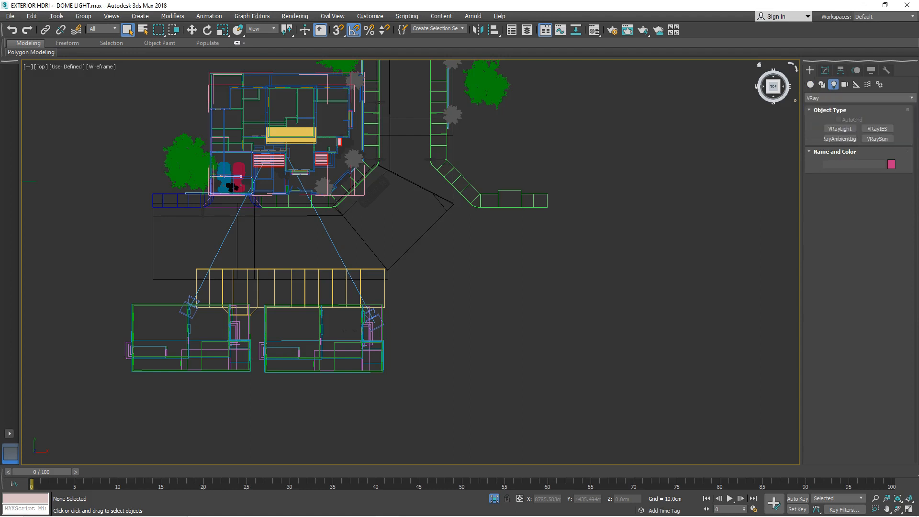
click(841, 129)
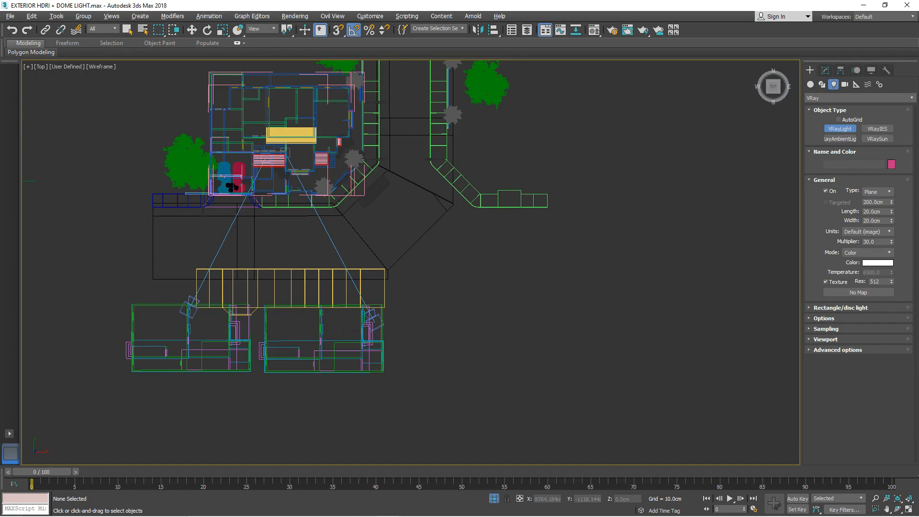
click(878, 192)
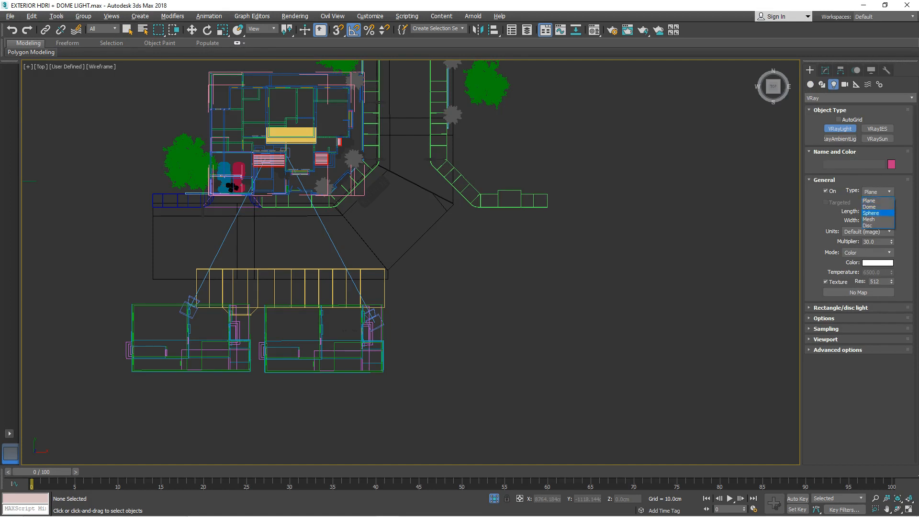
click(869, 207)
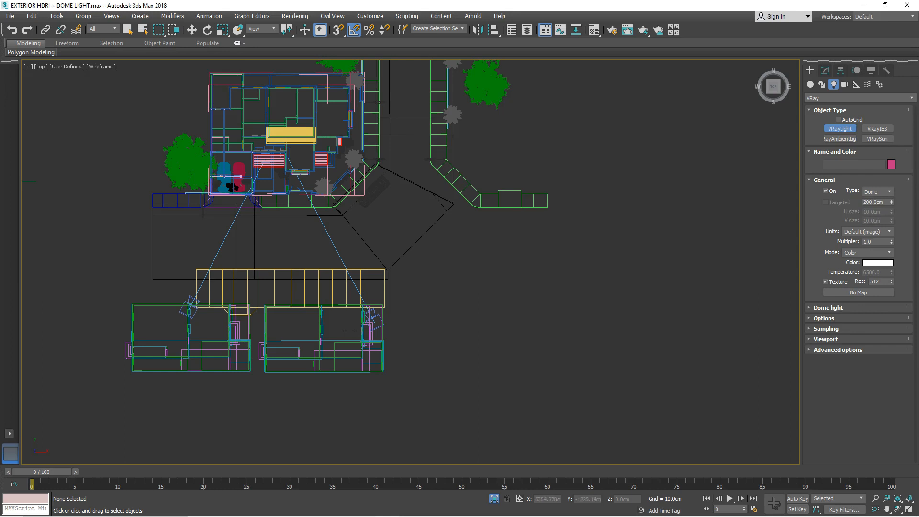
click(568, 277)
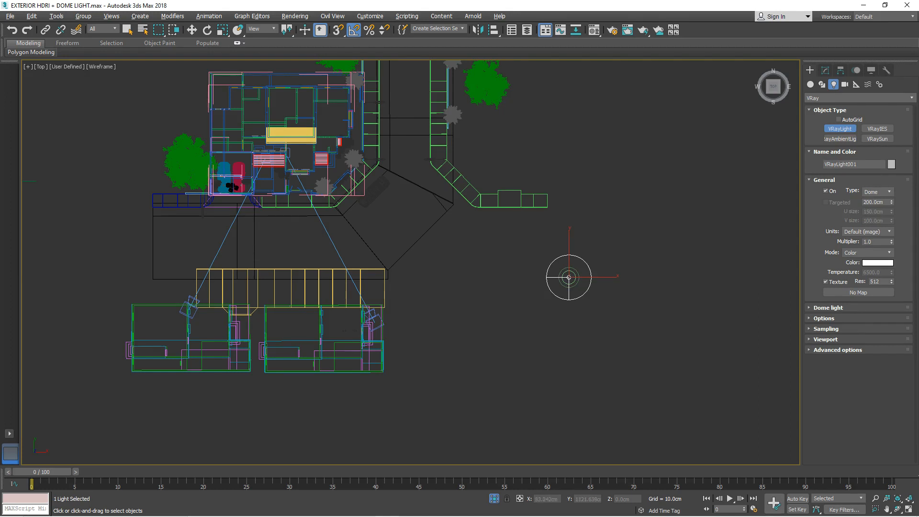
- Move the dome light north in the Top view to about X 5478 cm, Y 519 cm
click(191, 30)
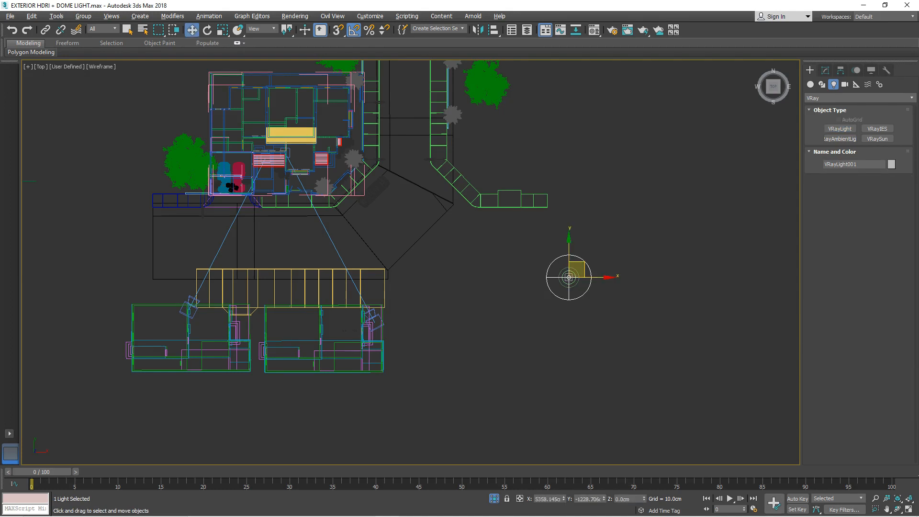
drag(569, 277, 576, 160)
middle_drag(671, 197, 639, 256)
scroll(648, 269, down, 2)
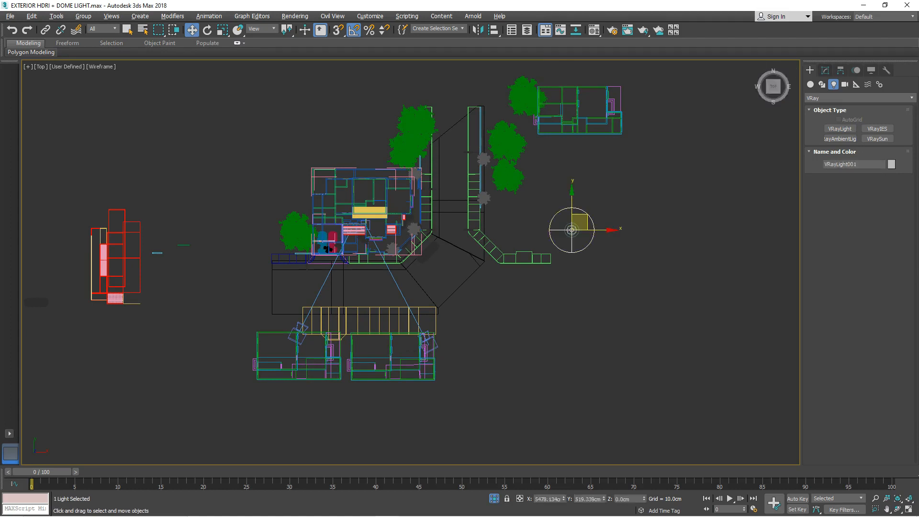
- Examine the dome light's General, Dome light and Options settings
click(826, 71)
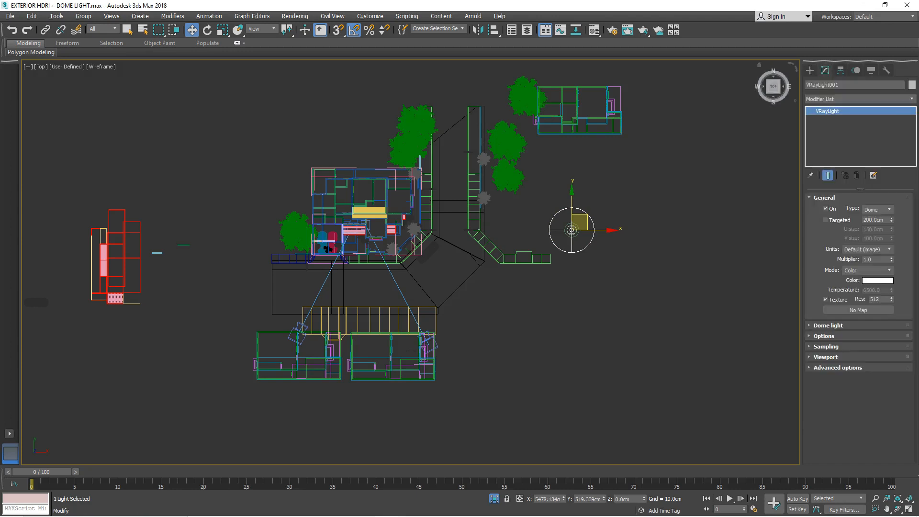
click(810, 70)
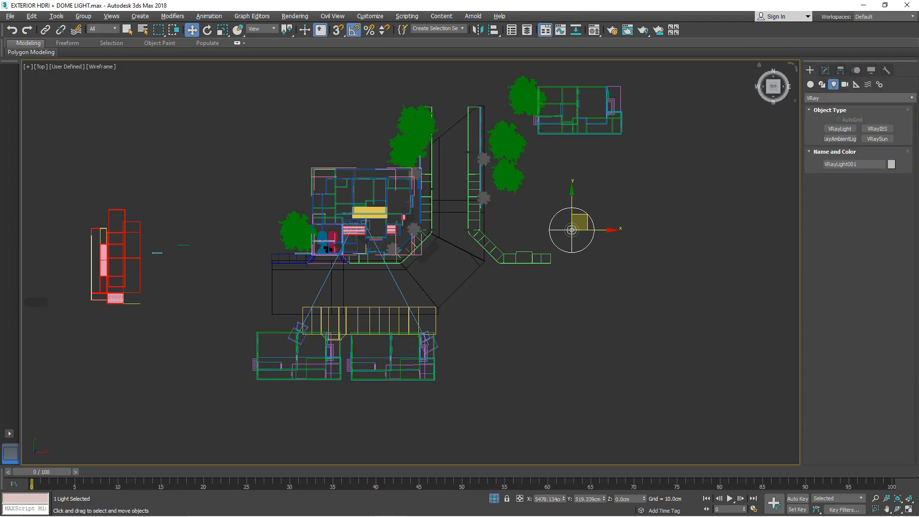
click(825, 71)
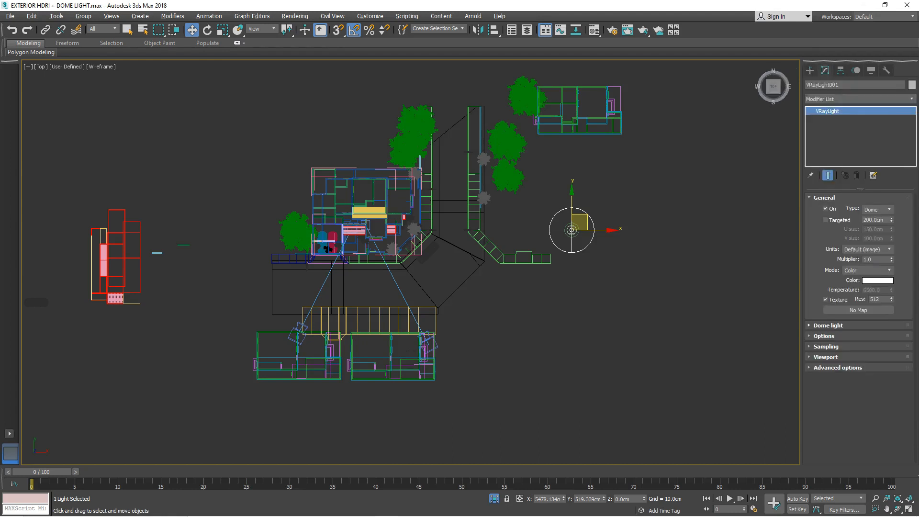
click(829, 326)
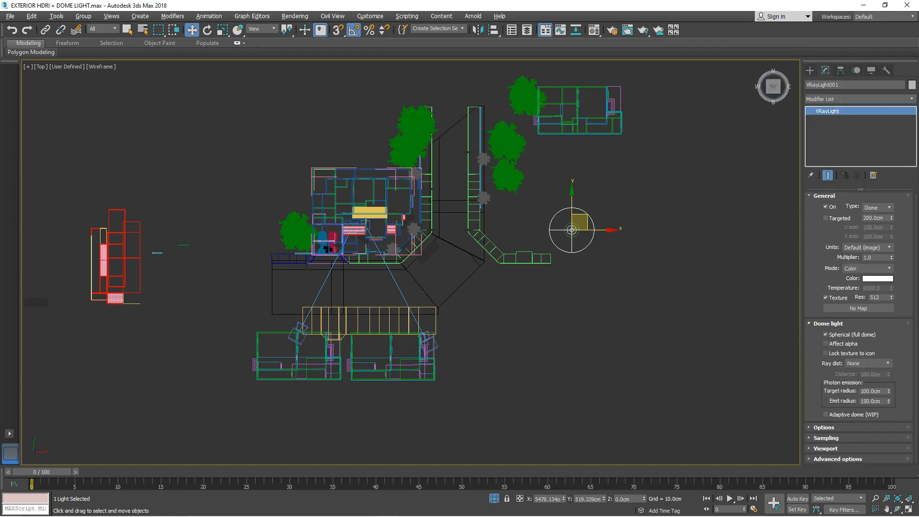
click(824, 427)
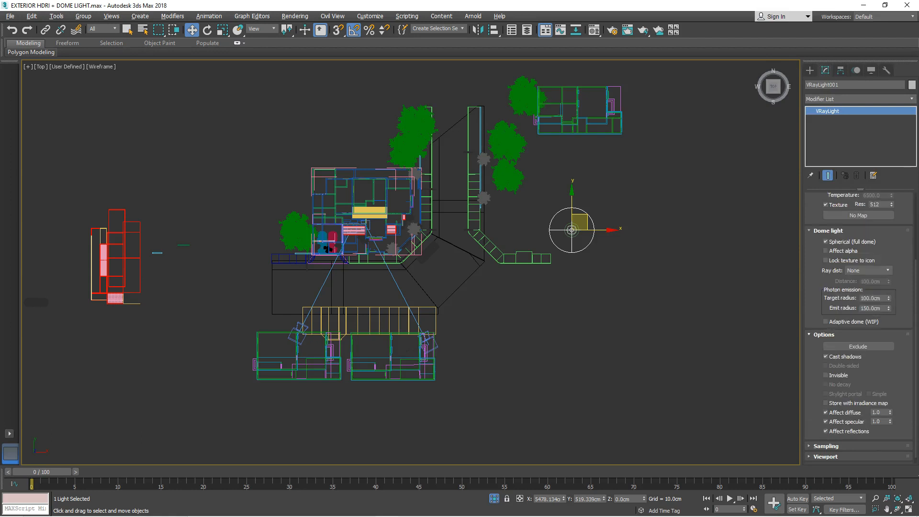
scroll(859, 328, up, 3)
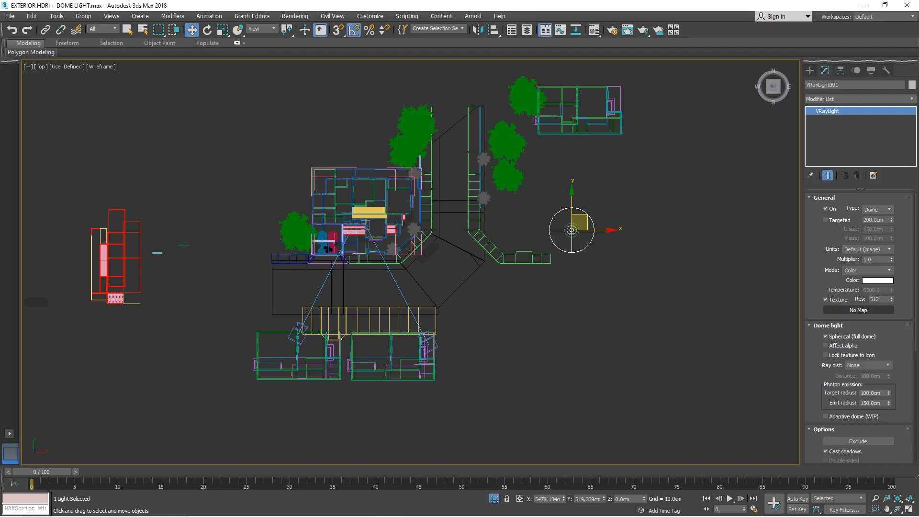
- Assign a VRayHDRI map as the dome light's texture, loading the 1808 Blue Sky White Clouds HDR image
click(859, 311)
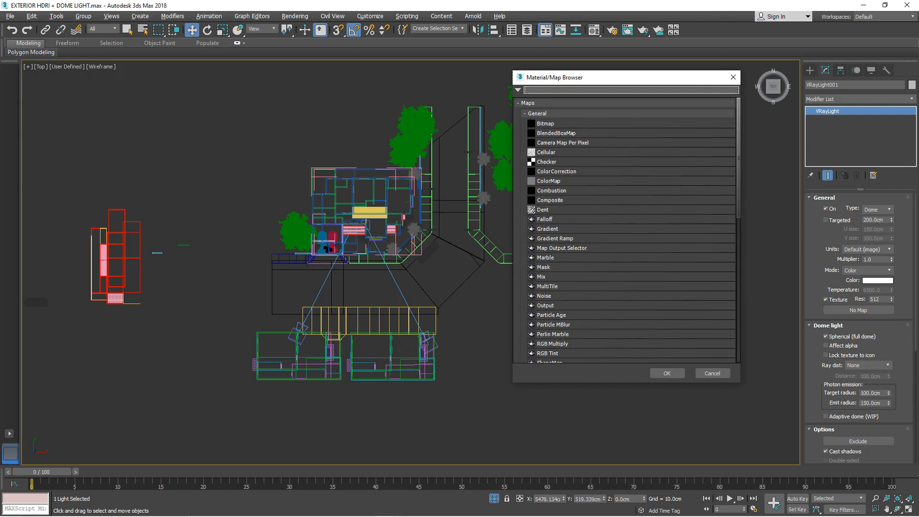
scroll(625, 230, down, 2)
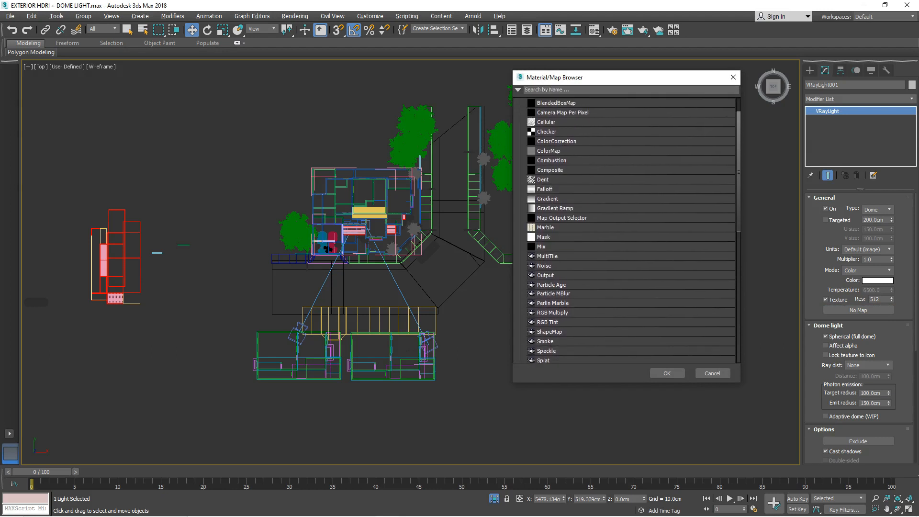
scroll(625, 229, down, 9)
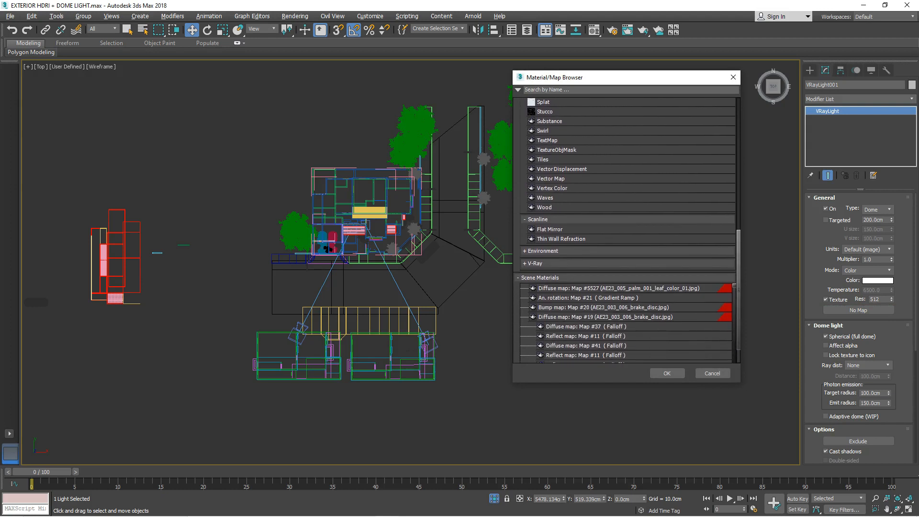
click(535, 263)
scroll(535, 264, down, 3)
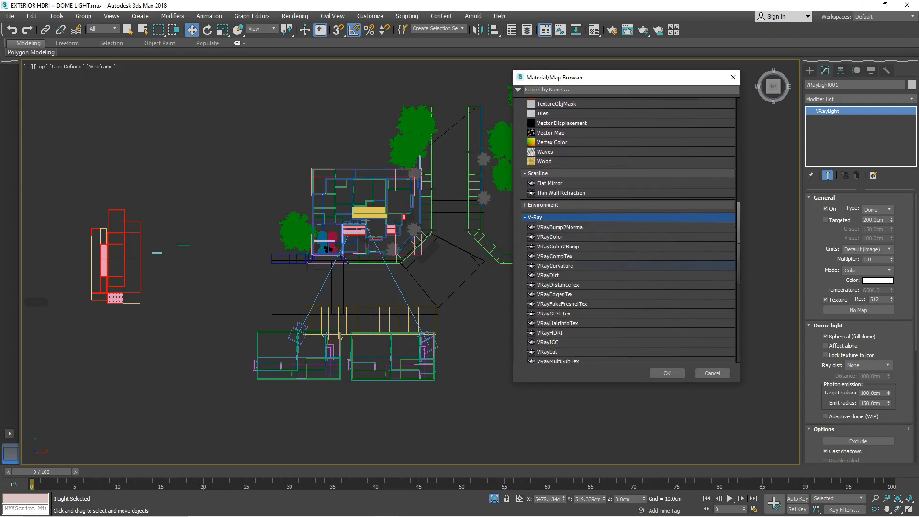
scroll(627, 266, down, 1)
scroll(627, 286, down, 1)
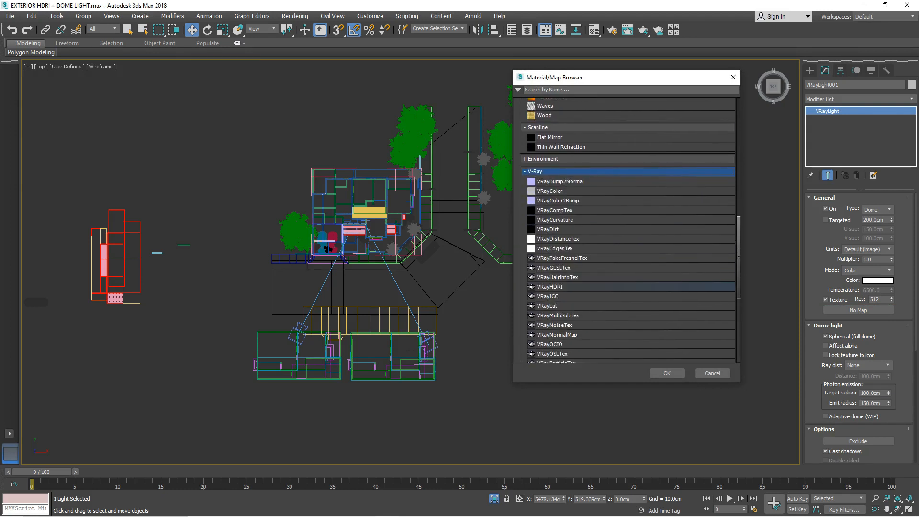
double_click(555, 286)
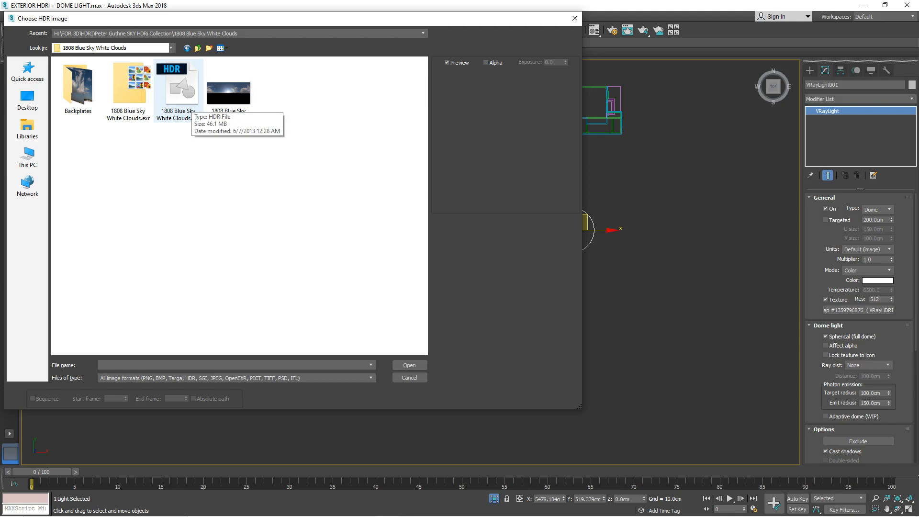
double_click(179, 91)
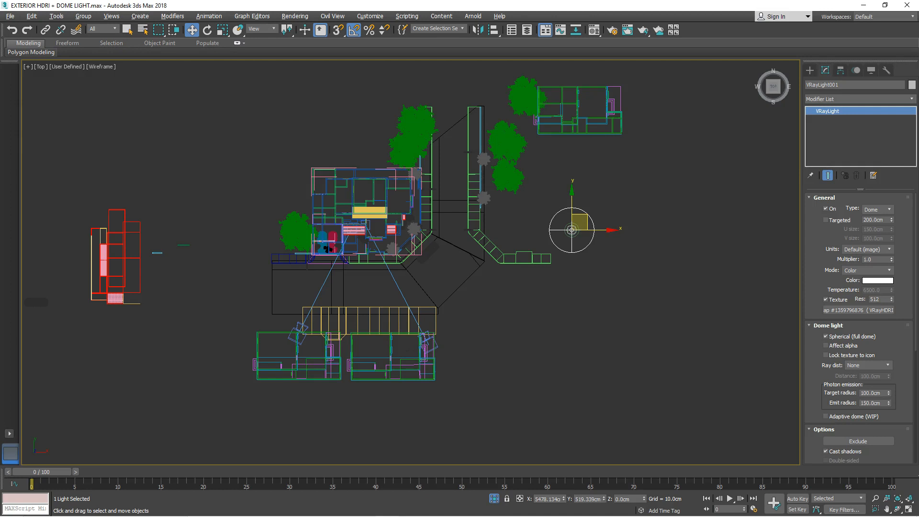
- Copy the dome light's HDRI map as an instance into the last Material Editor slot and set its mapping type to Spherical
key(m)
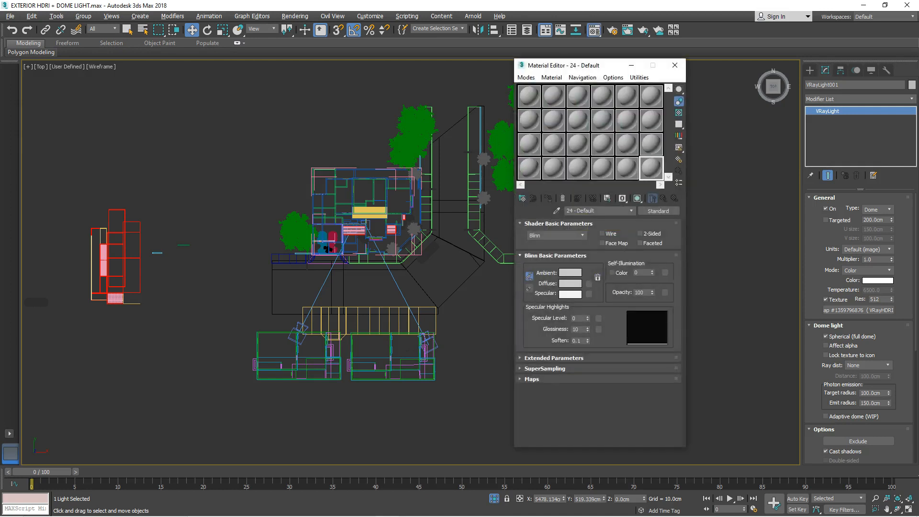
mouse_move(600, 65)
mouse_down()
mouse_move(570, 68)
mouse_move(611, 68)
mouse_up()
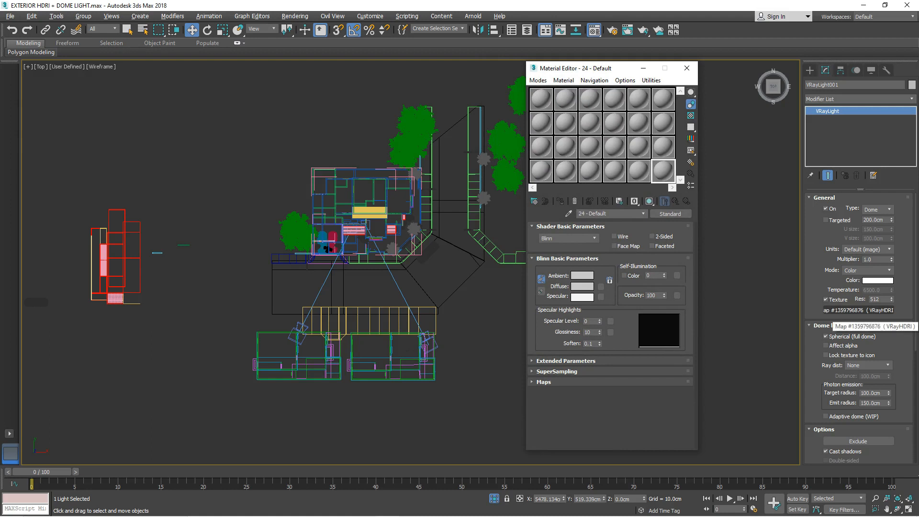
drag(859, 310, 663, 171)
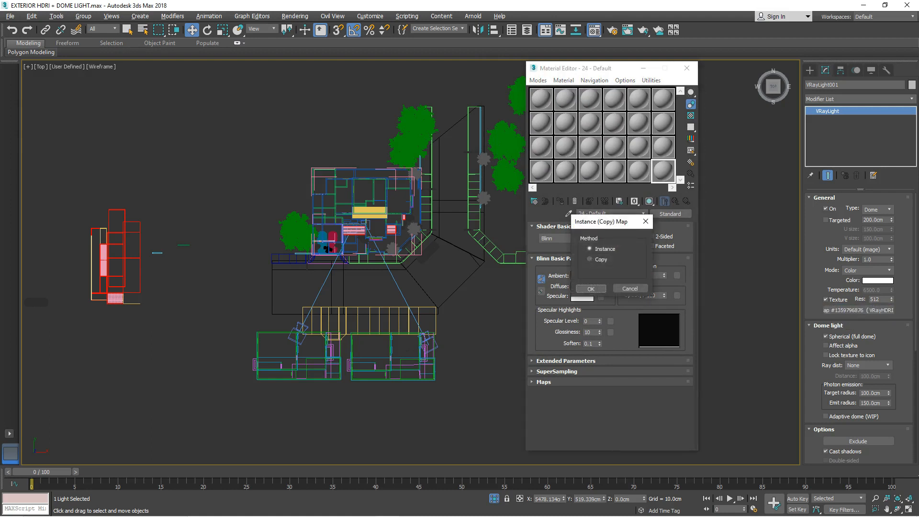
click(591, 289)
click(591, 289)
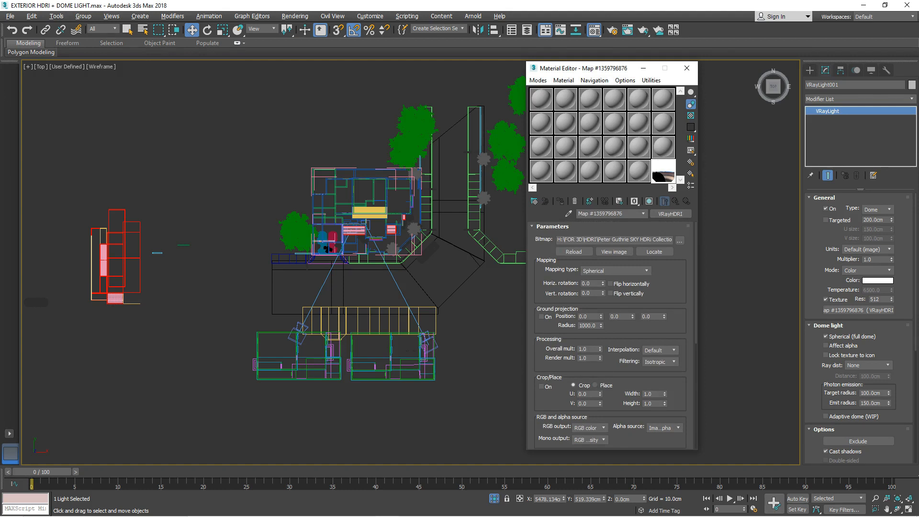
click(616, 271)
click(615, 291)
- Examine the HDRI map's overall multiplier and its Processing, Crop/Place, Color space, Time and Coordinates parameters
scroll(610, 335, down, 3)
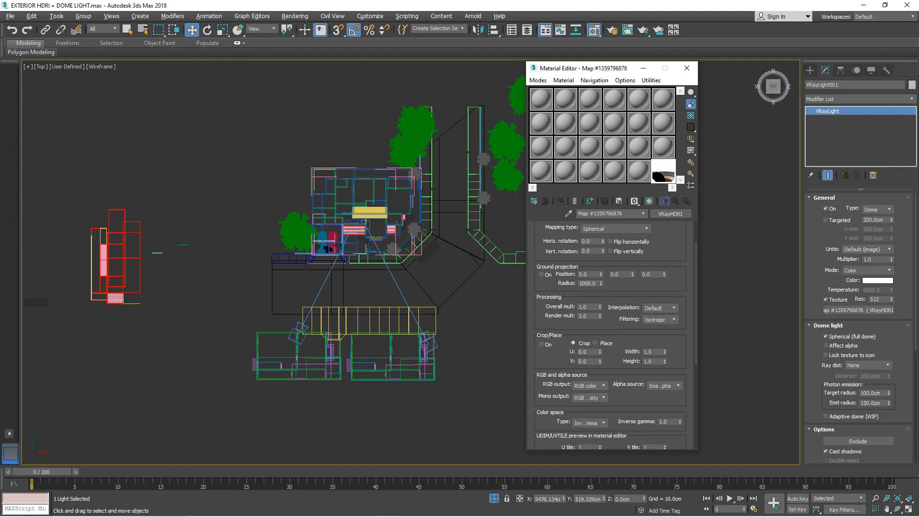
click(588, 307)
key(Tab)
click(588, 307)
scroll(610, 335, down, 2)
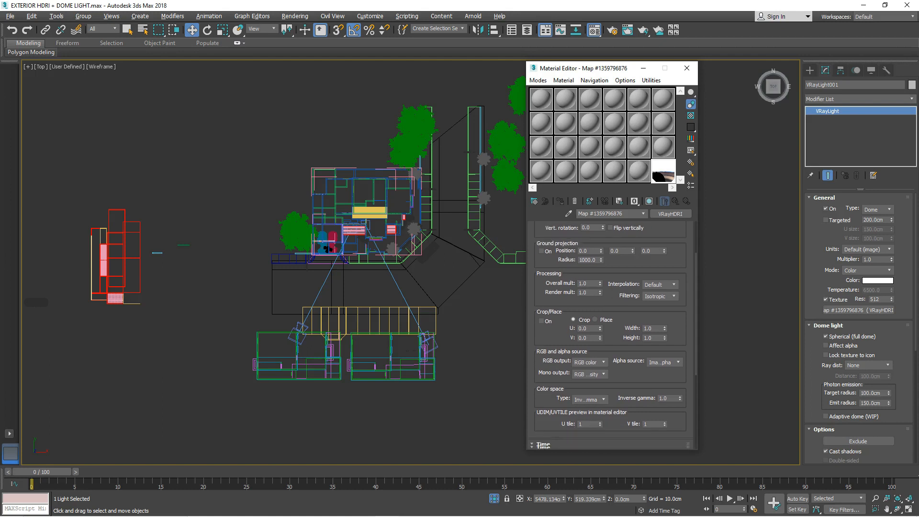
scroll(610, 336, down, 2)
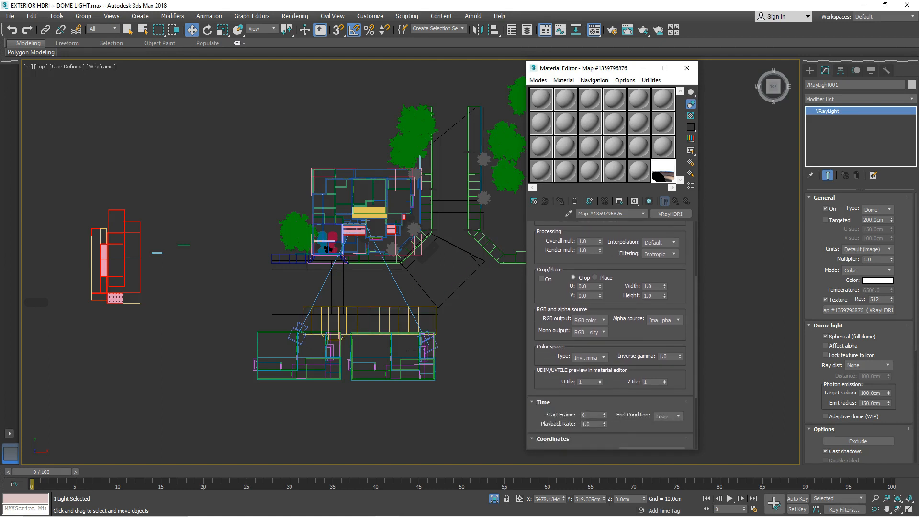
scroll(610, 335, down, 2)
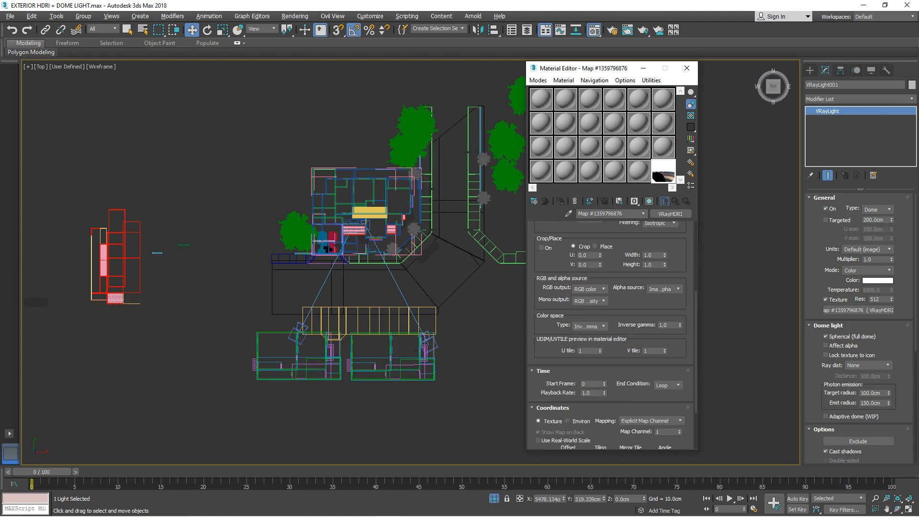
- Check the inverse gamma in the HDRI map's Color space settings and close the Material Editor
scroll(610, 335, up, 2)
scroll(610, 335, down, 3)
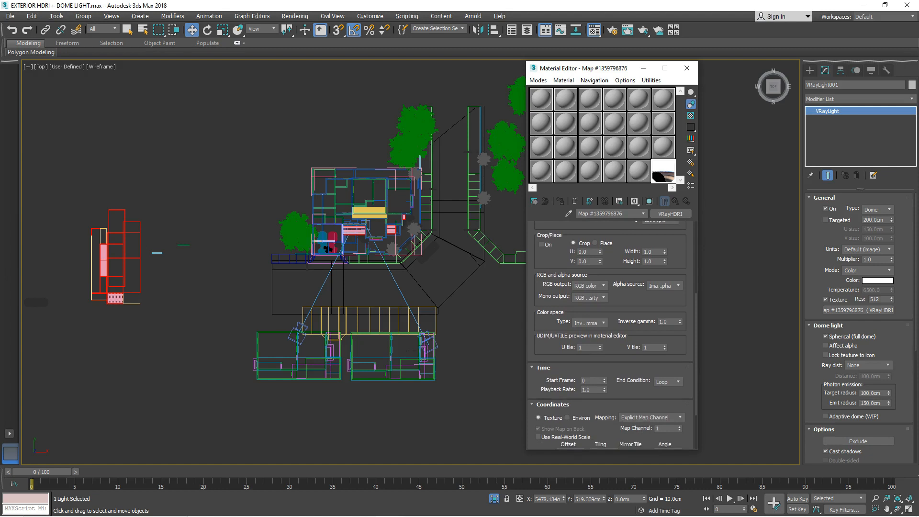
click(667, 322)
key(BackSpace)
key(Return)
scroll(610, 335, up, 2)
scroll(610, 335, up, 4)
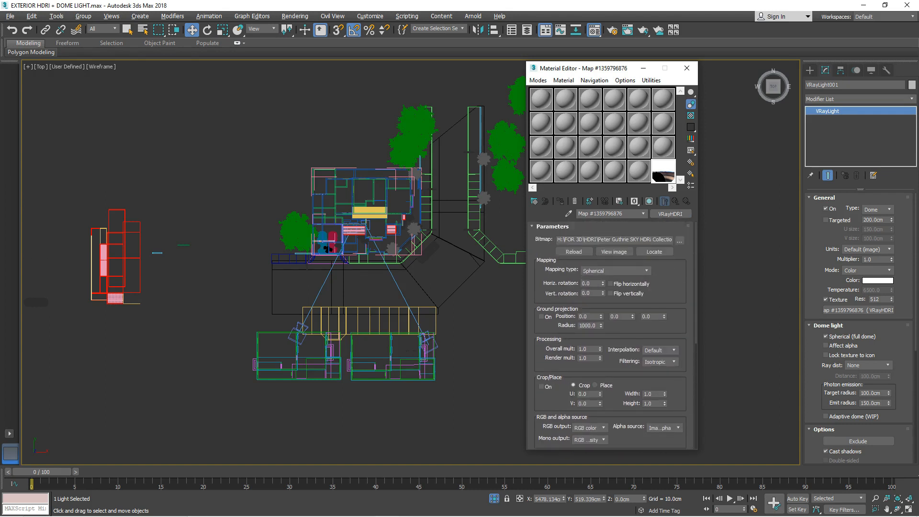
click(687, 68)
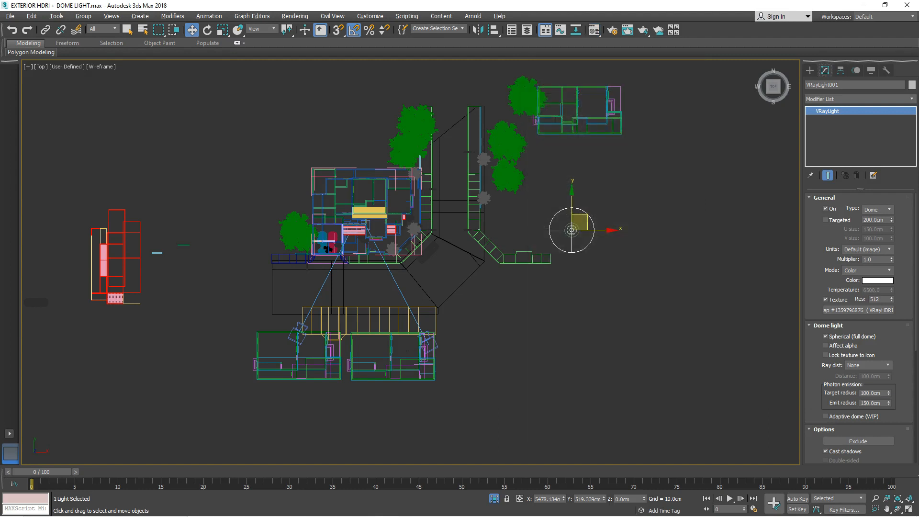
- Assign the HDRI map from the last Material Editor slot to the scene's Environment Map as an instance
click(594, 29)
drag(643, 68, 704, 67)
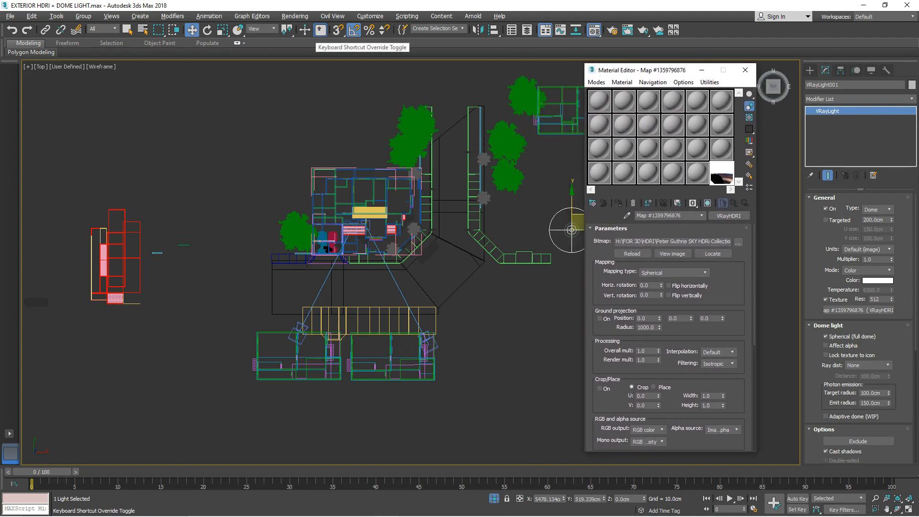
key(8)
drag(484, 69, 430, 72)
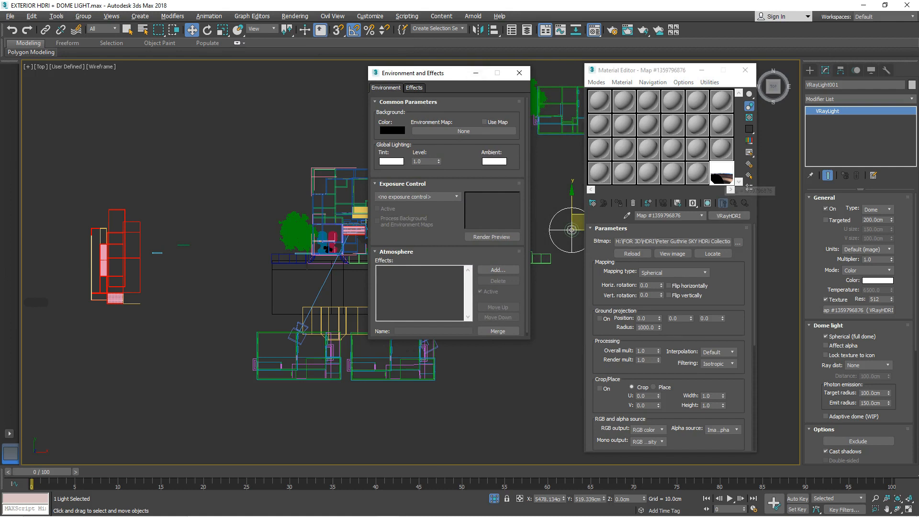
click(721, 178)
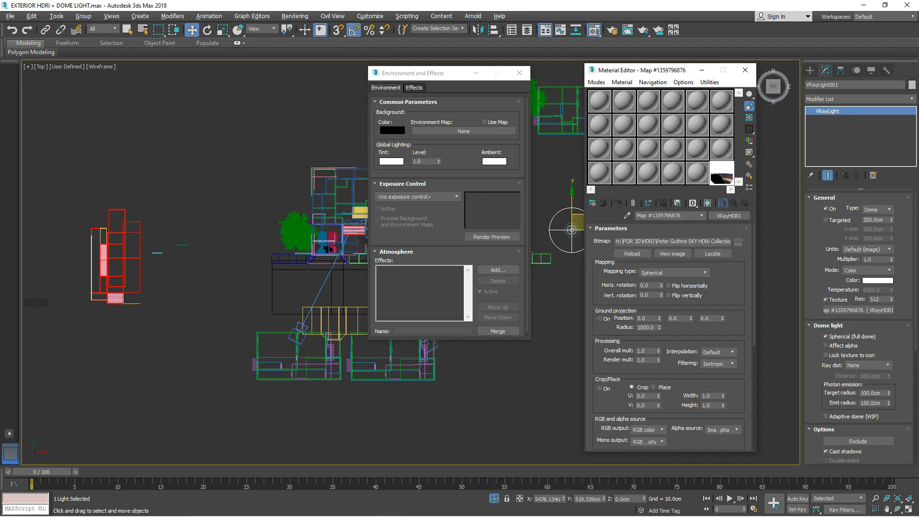
drag(721, 172, 463, 131)
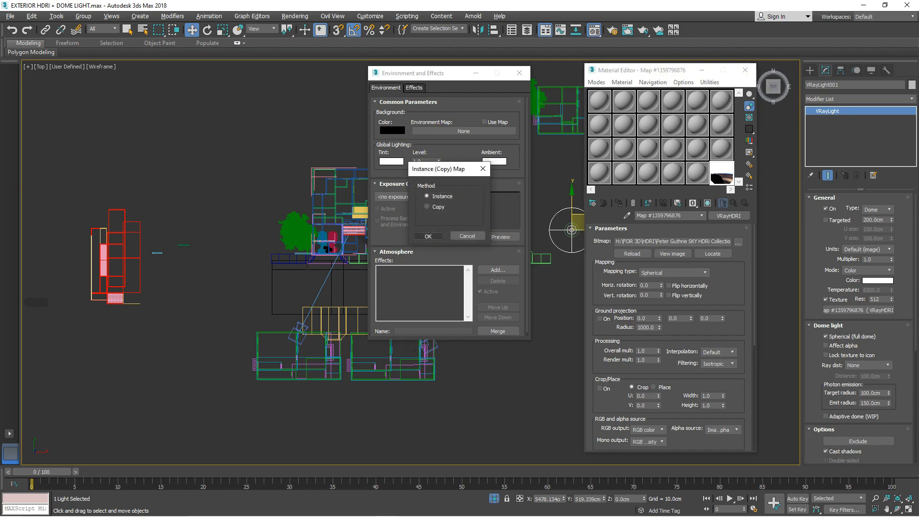
key(Return)
click(519, 73)
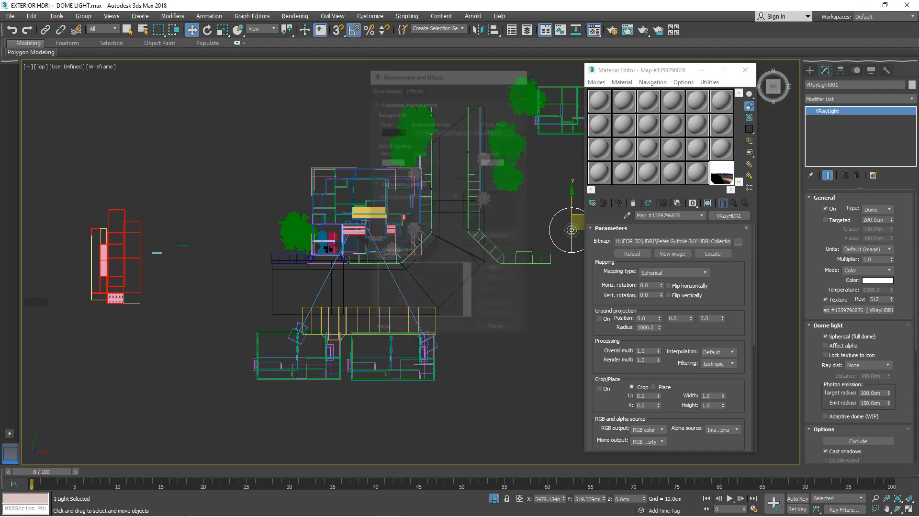
- Maximize the VRayPhysicalCamera002 view, deselect the dome light and close the Material Editor
key(alt+w)
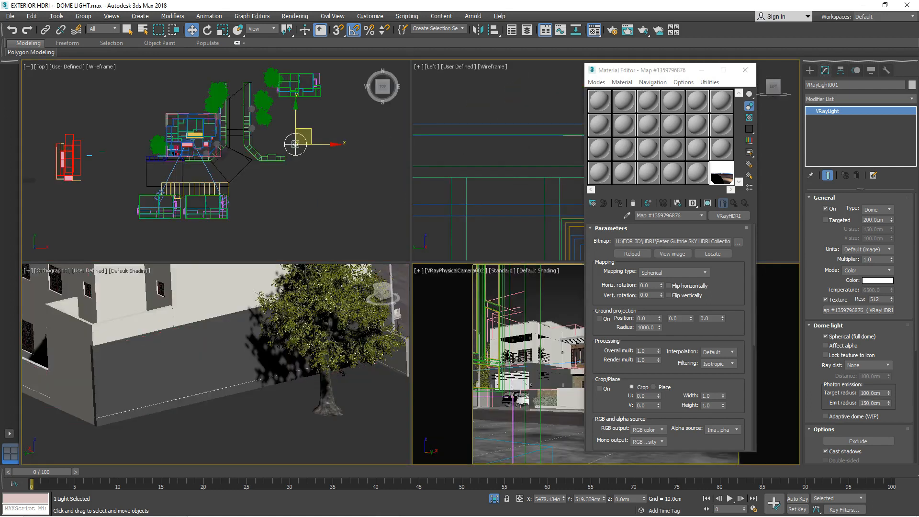
key(alt+w)
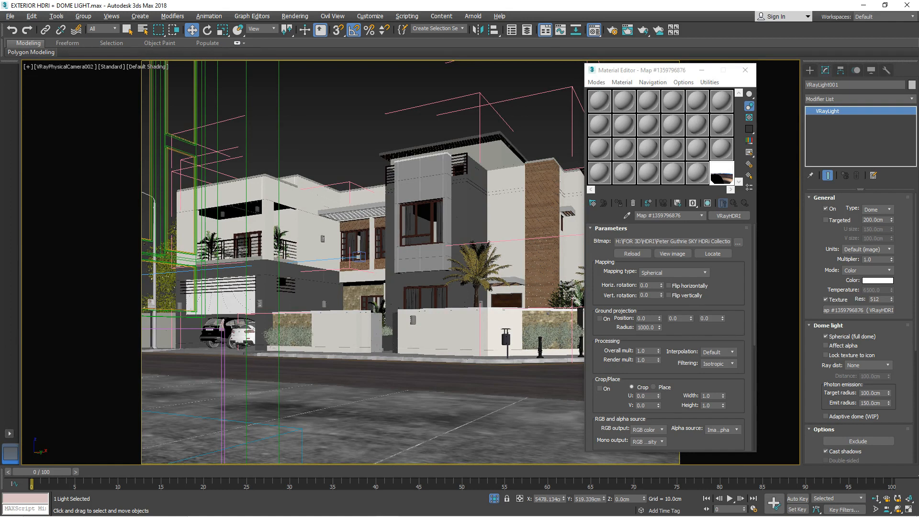
drag(670, 70, 707, 72)
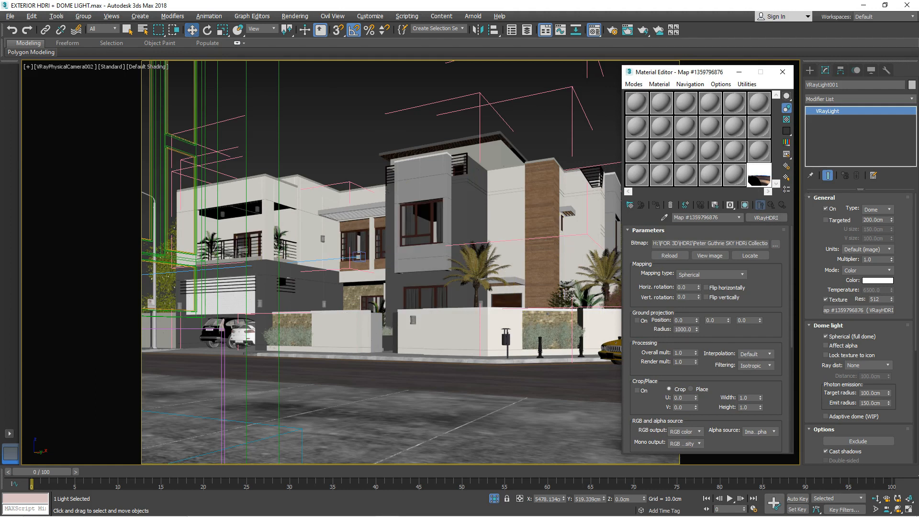
key(ctrl+d)
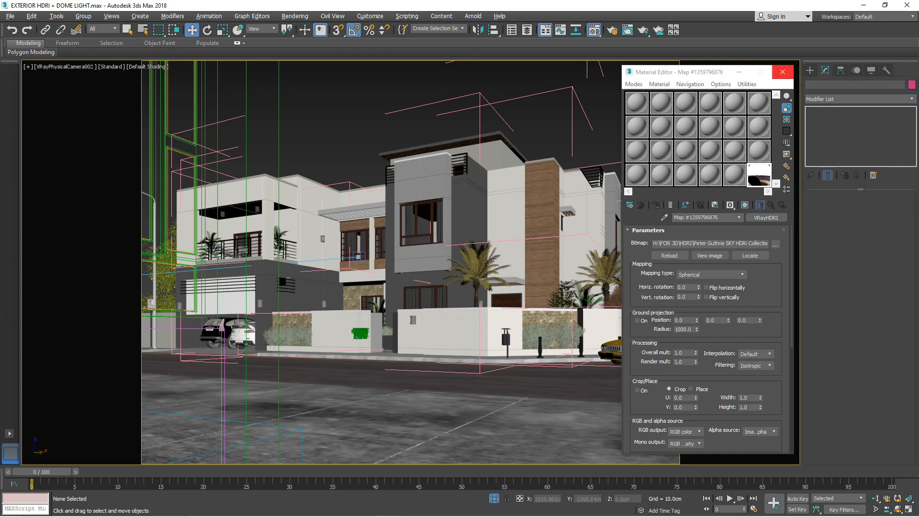
click(782, 71)
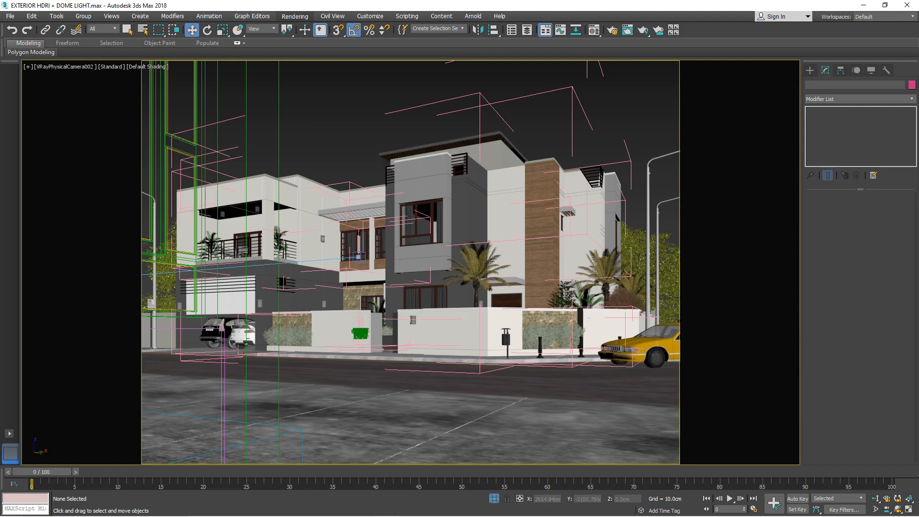
- Review the output size and other Common parameters in the render setup
click(295, 16)
click(306, 67)
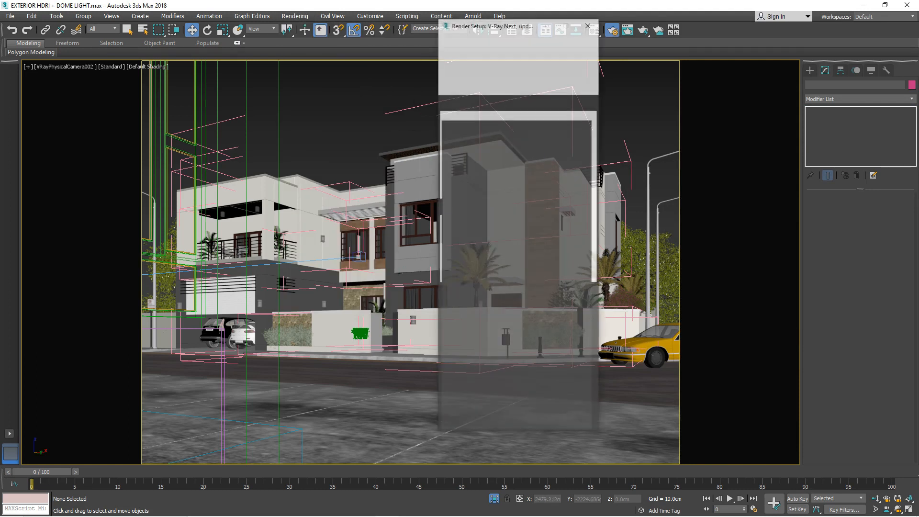
drag(478, 25, 668, 75)
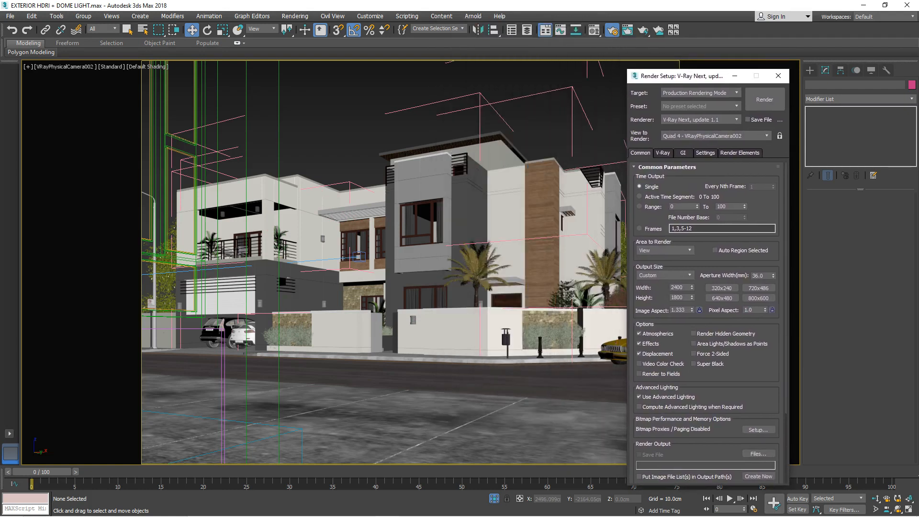
click(779, 76)
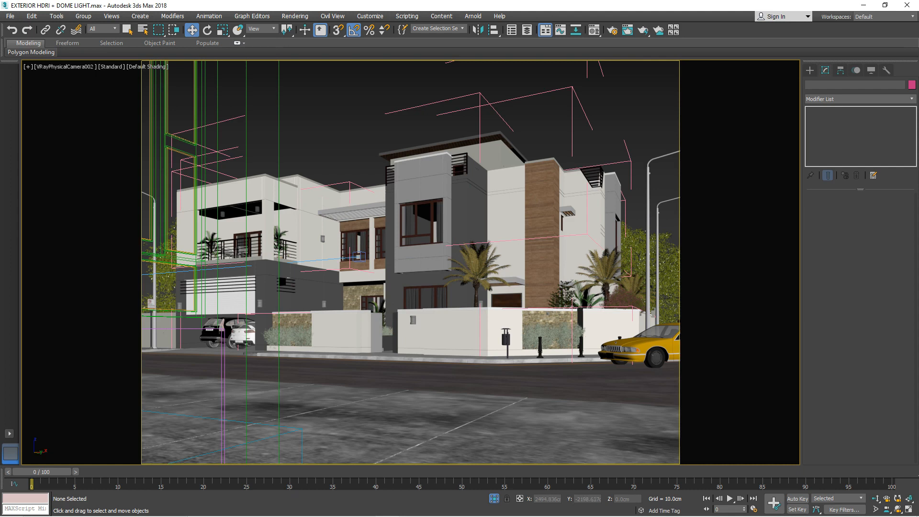
- Open the V-Ray frame buffer and examine the Curve settings in its color corrections
right_click(625, 89)
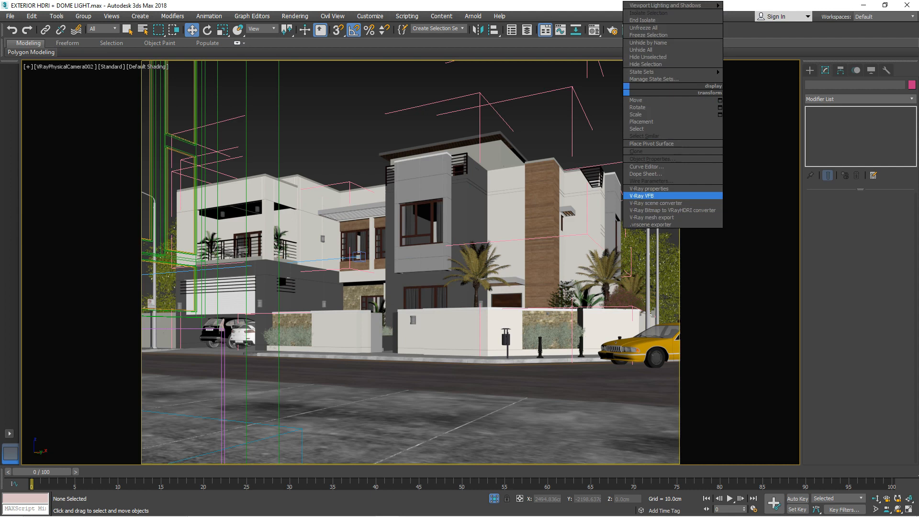
click(642, 195)
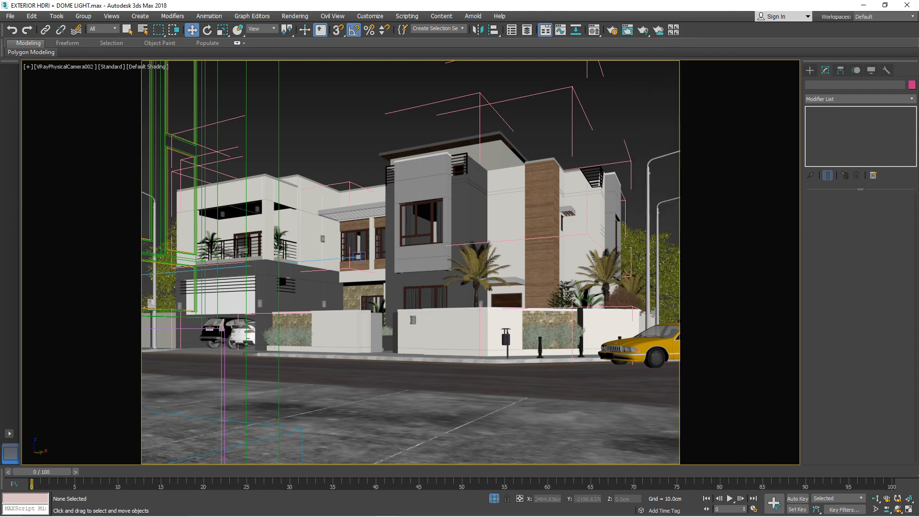
drag(368, 49, 485, 82)
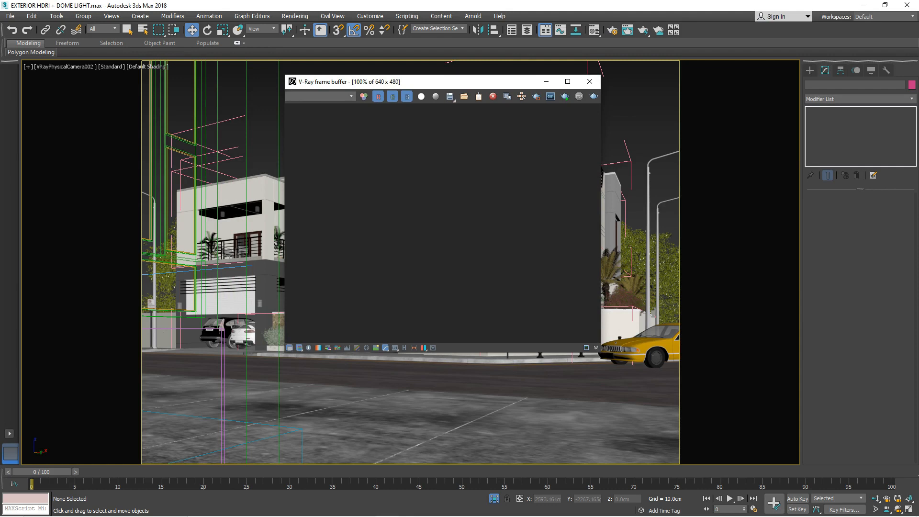
click(290, 348)
click(621, 78)
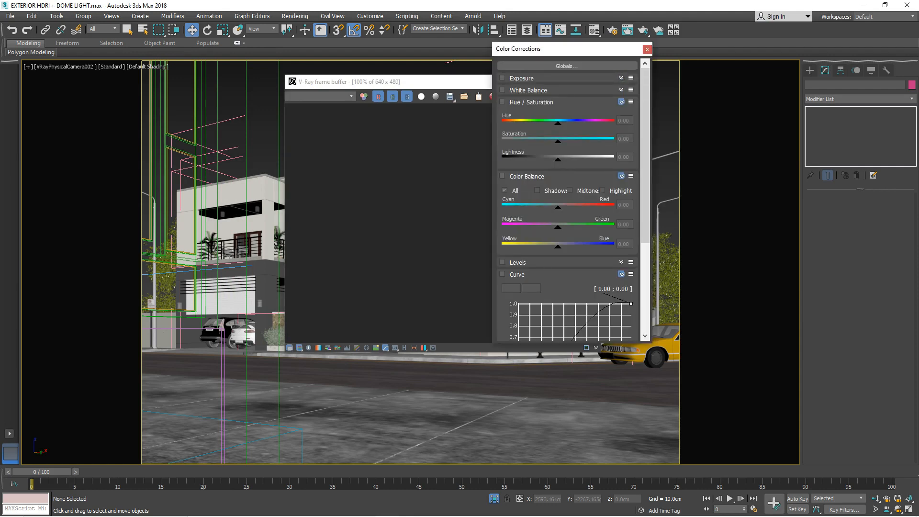
click(621, 274)
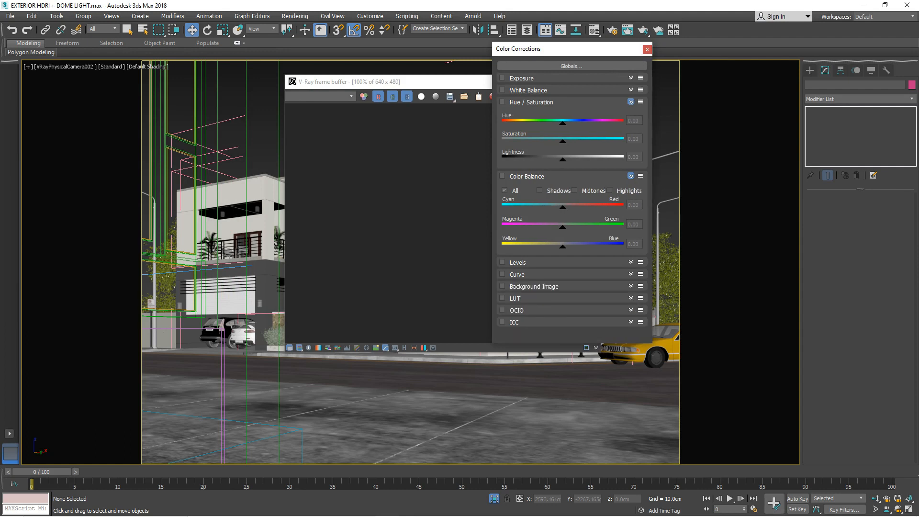
click(631, 274)
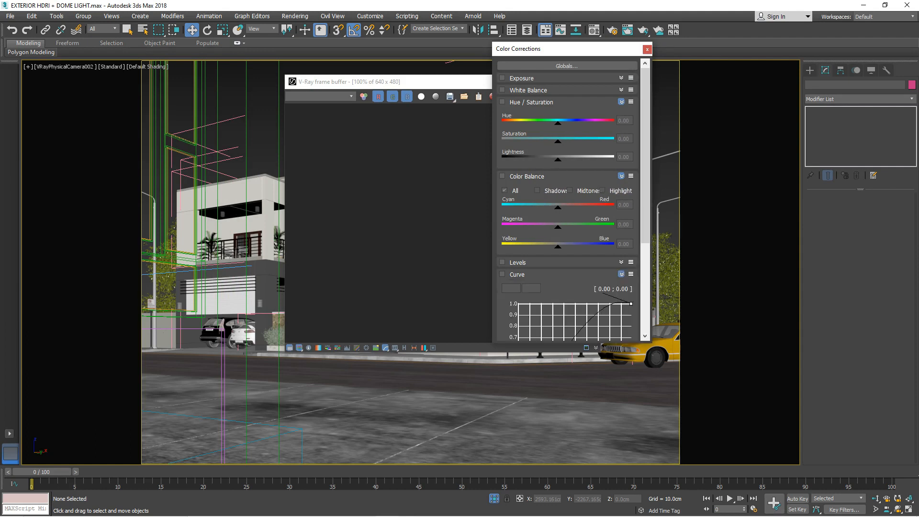
scroll(605, 208, down, 5)
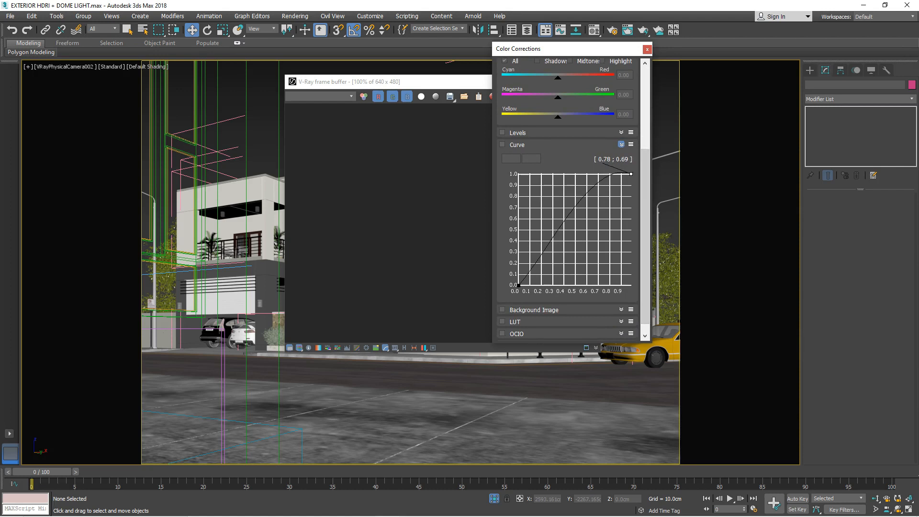
click(647, 49)
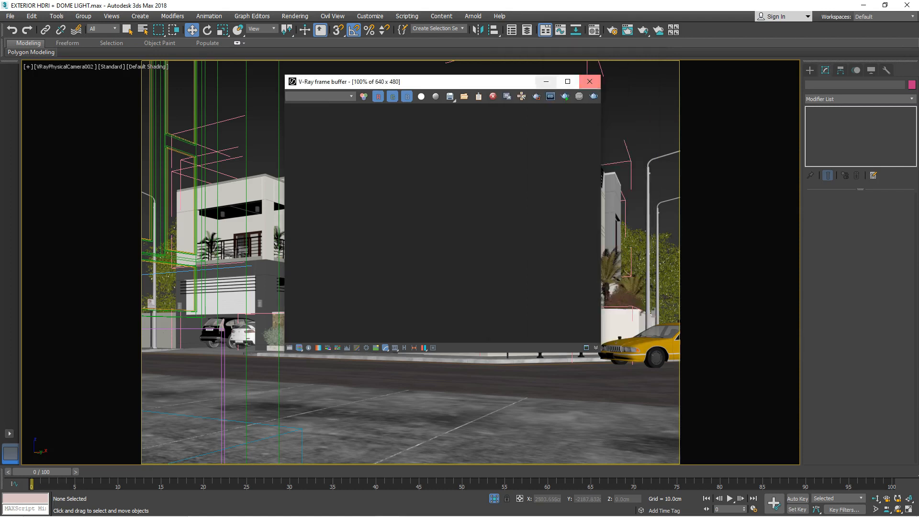
- Render the VRayPhysicalCamera002 view in the V-Ray frame buffer
drag(493, 82, 552, 77)
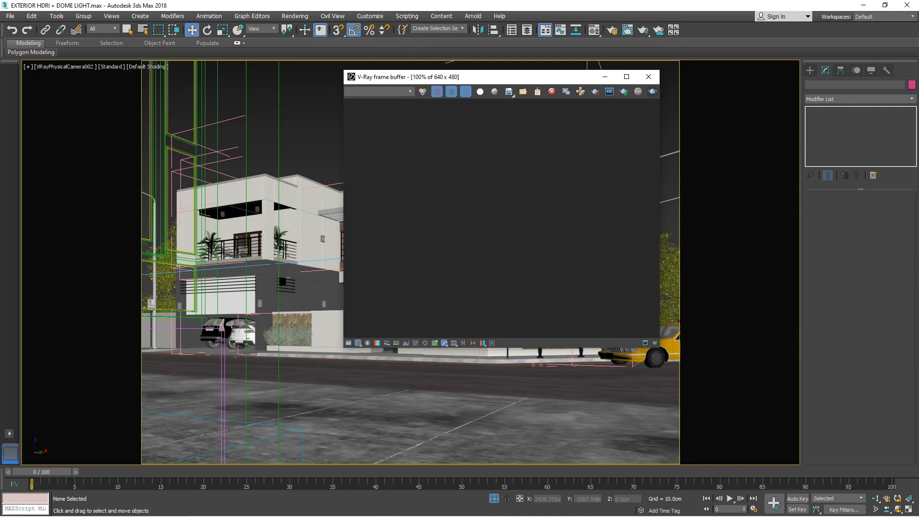
click(653, 92)
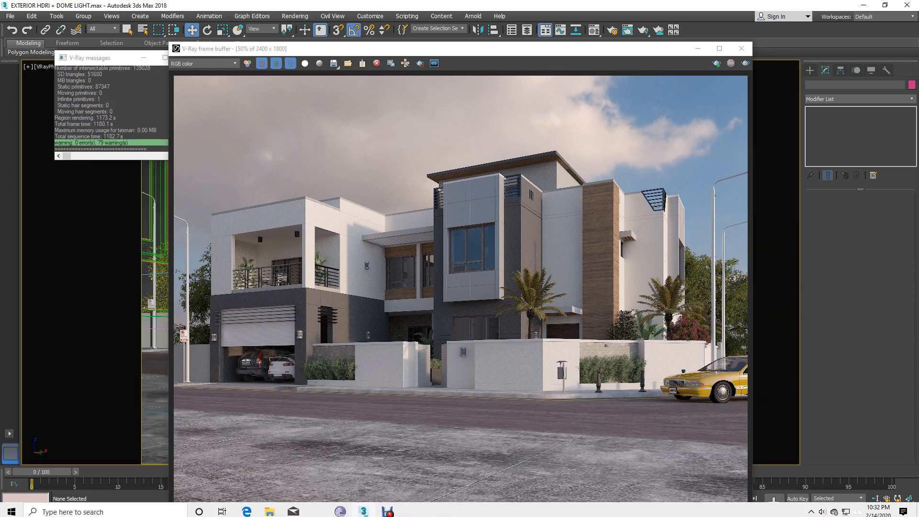
- Inspect the rendered house up close, examining the facade, balcony, garage and boundary wall at 100%
mouse_move(388, 507)
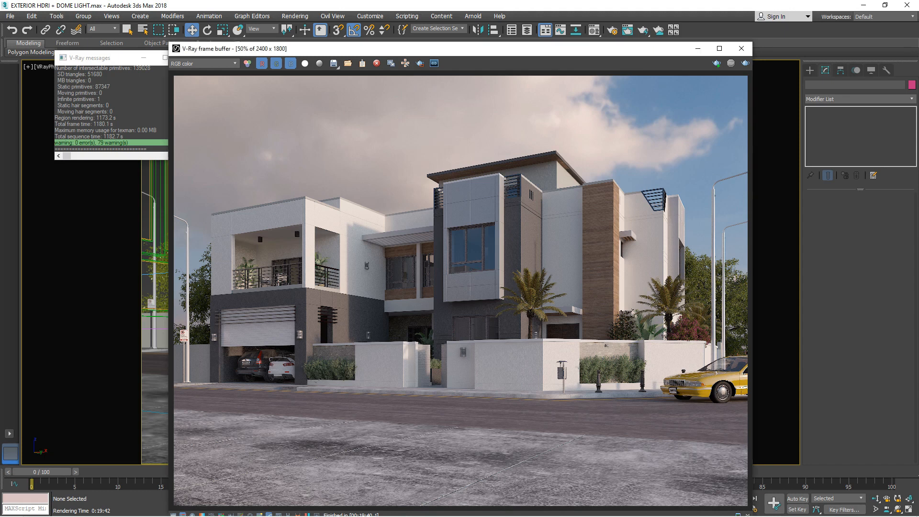
scroll(319, 263, up, 1)
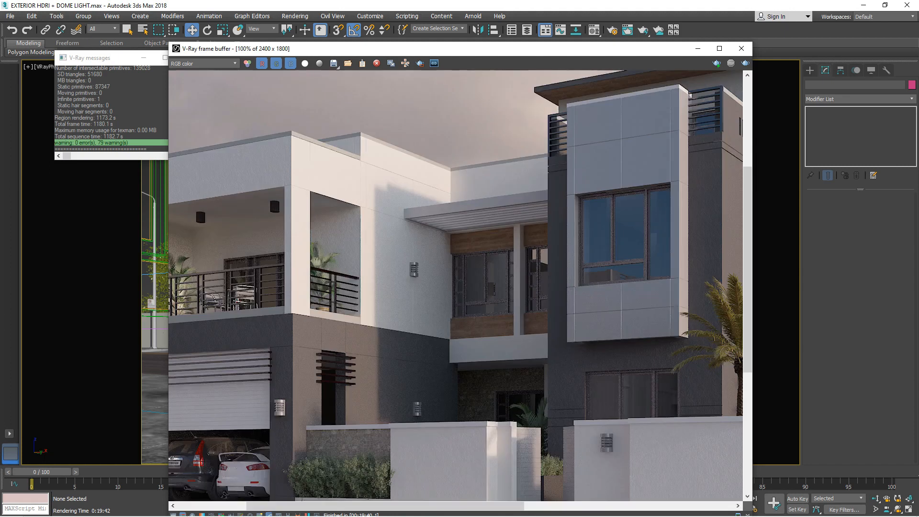
middle_drag(319, 262, 365, 220)
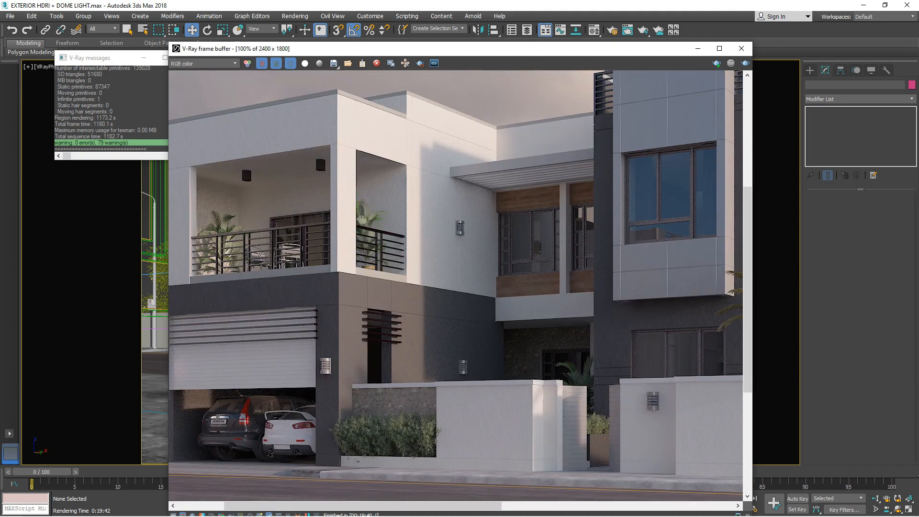
middle_drag(375, 231, 342, 142)
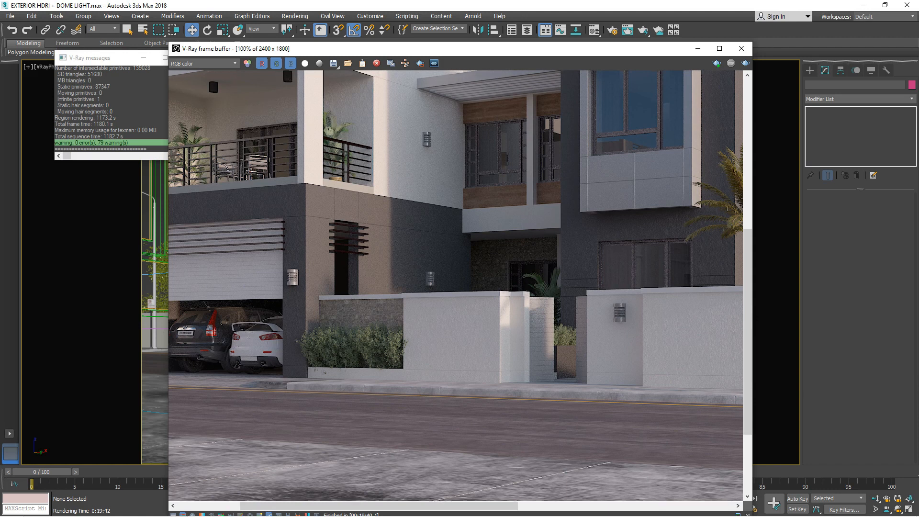
scroll(460, 290, down, 1)
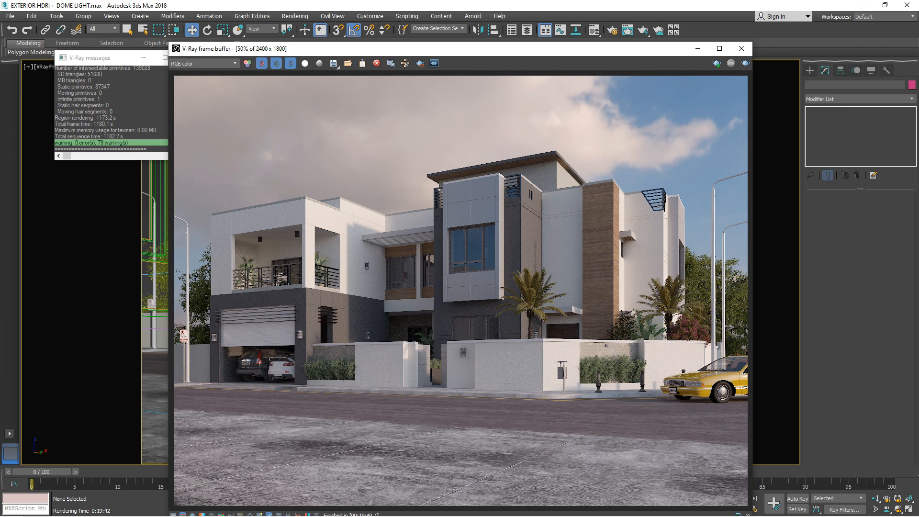
scroll(388, 263, up, 1)
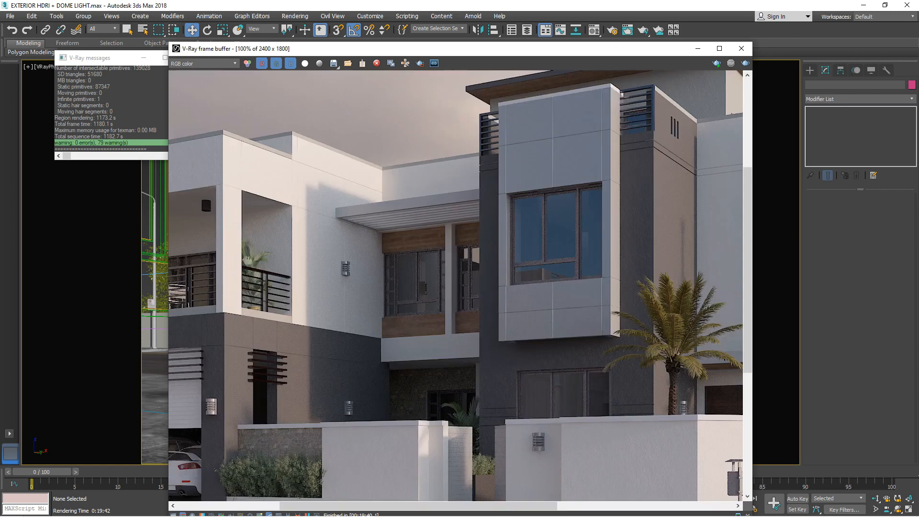
middle_drag(388, 263, 404, 220)
scroll(403, 219, down, 1)
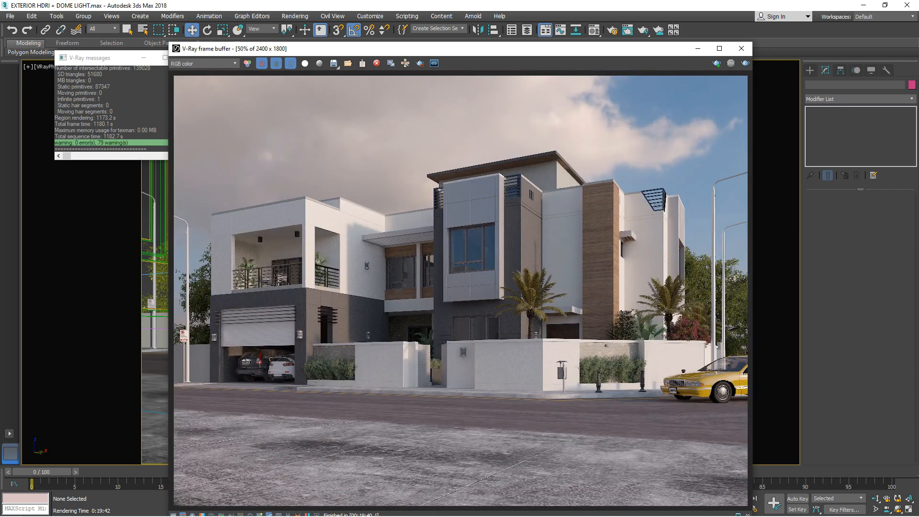
- Apply the curve color correction to the rendered image in the frame buffer
drag(543, 49, 544, 20)
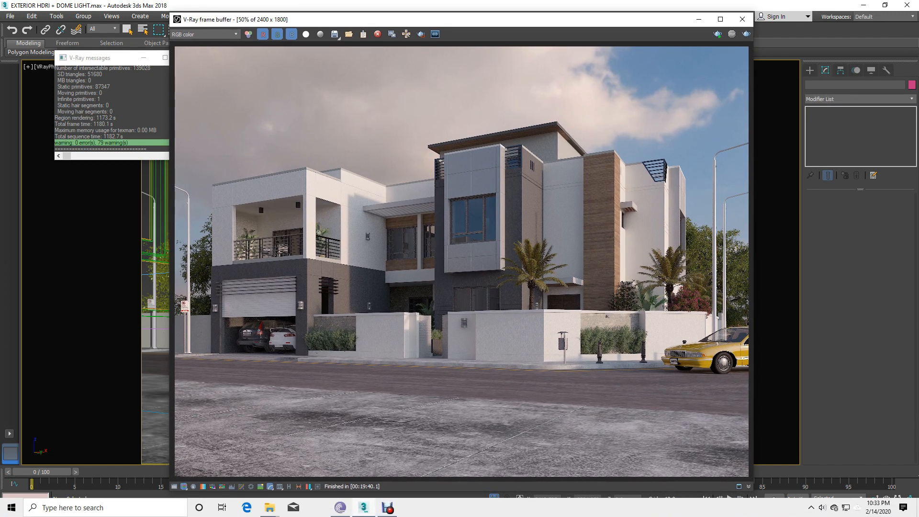
click(241, 486)
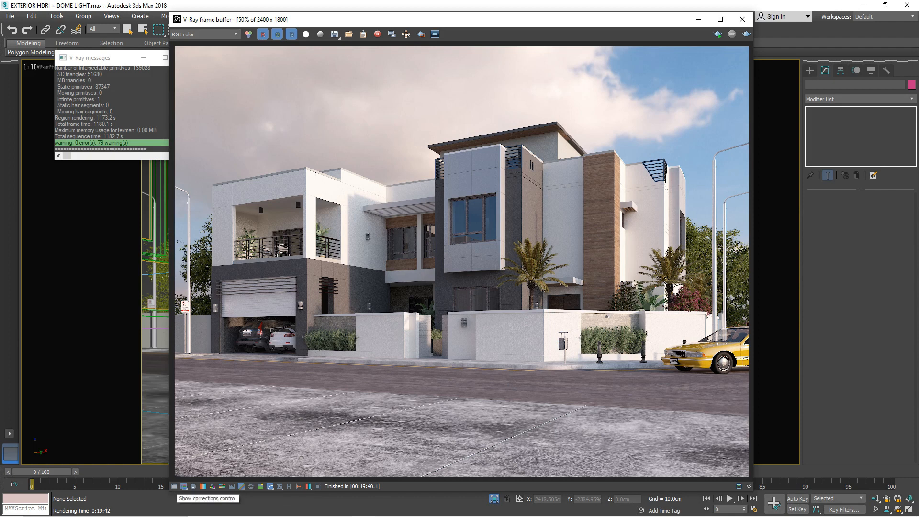
- Show the frame buffer's color corrections and reset the Curve correction to a straight line
click(175, 486)
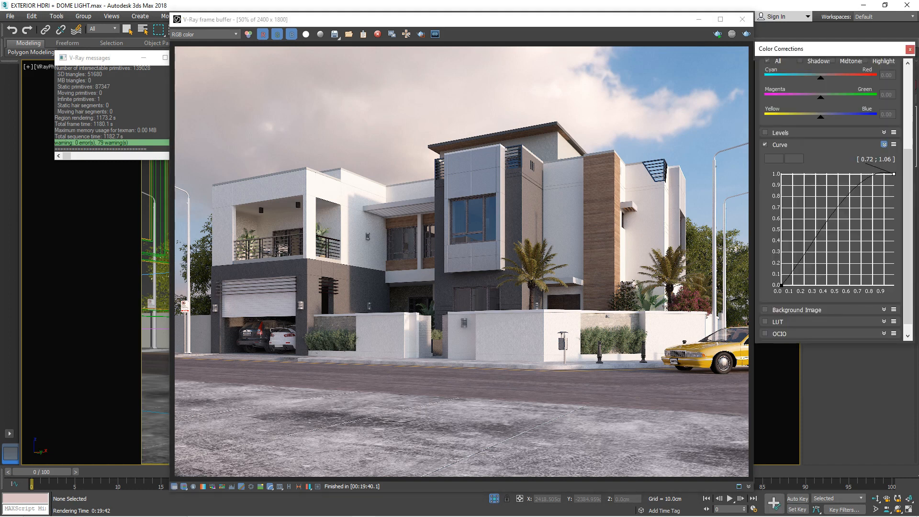
right_click(795, 219)
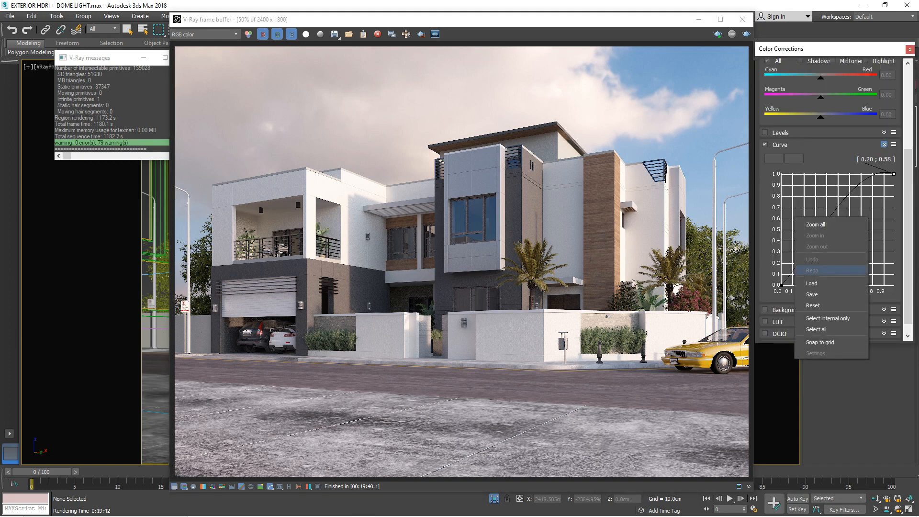
click(814, 305)
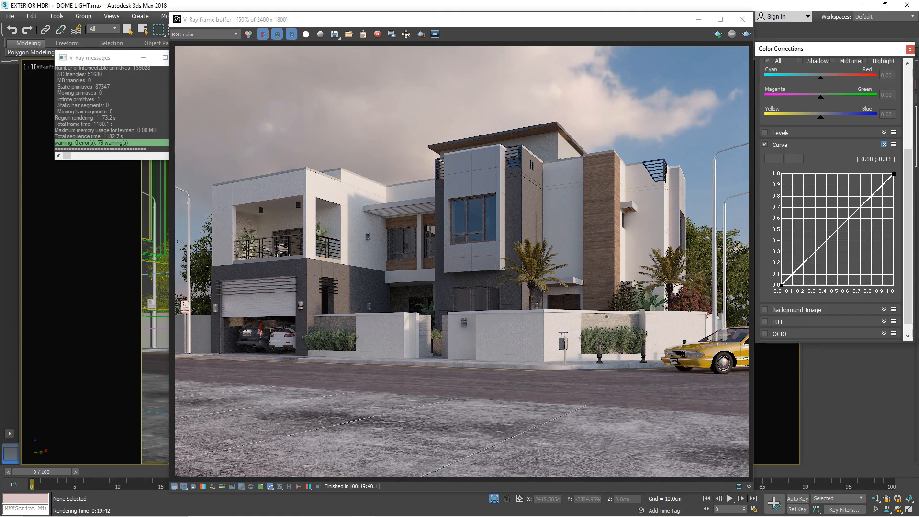
- Make both curve endpoints Bezier and pull the upper endpoint's tangent handle above the graph near 0.45 to brighten the render
right_click(783, 286)
click(797, 307)
right_click(893, 174)
click(870, 196)
drag(862, 206, 831, 166)
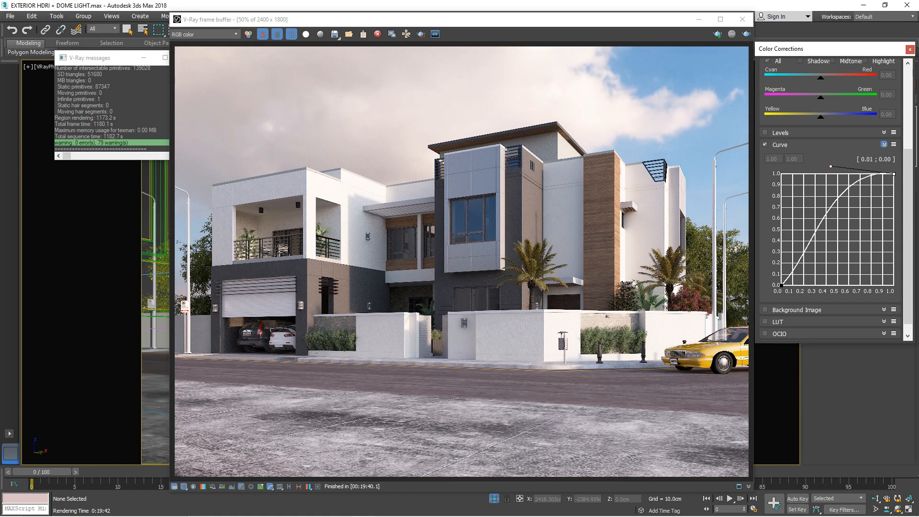
- Keep the curve's lower endpoint as Bezier and lower its tangent handle to about 0.28, 0.23 to deepen the shadows
right_click(782, 286)
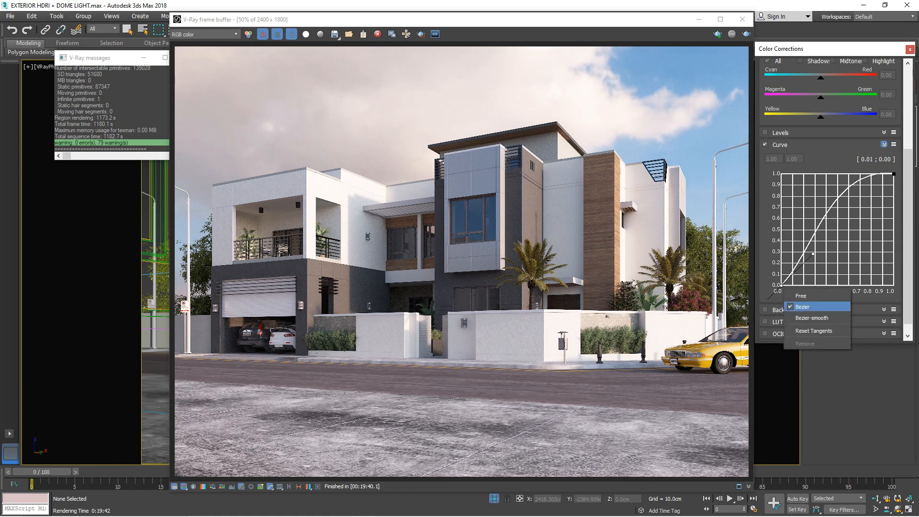
click(803, 307)
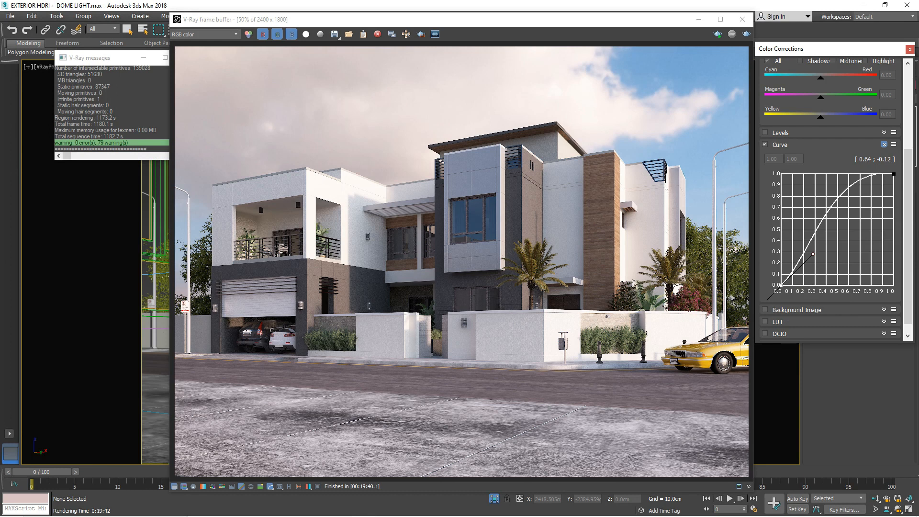
mouse_move(813, 253)
mouse_down()
mouse_move(808, 274)
mouse_move(802, 271)
mouse_move(813, 260)
mouse_up()
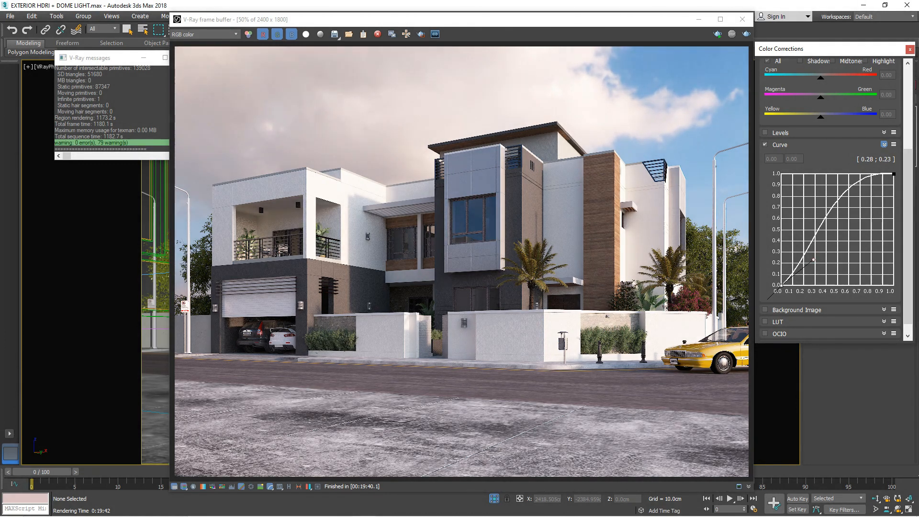